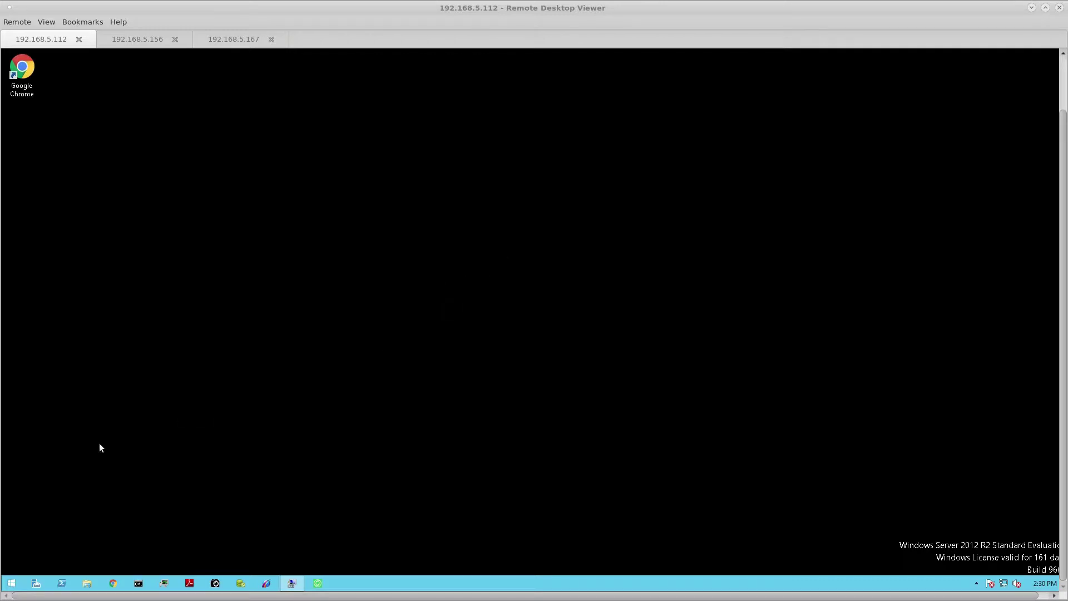
Check in System properties that the .112 machine's computer name is ACMEHIS
click(21, 589)
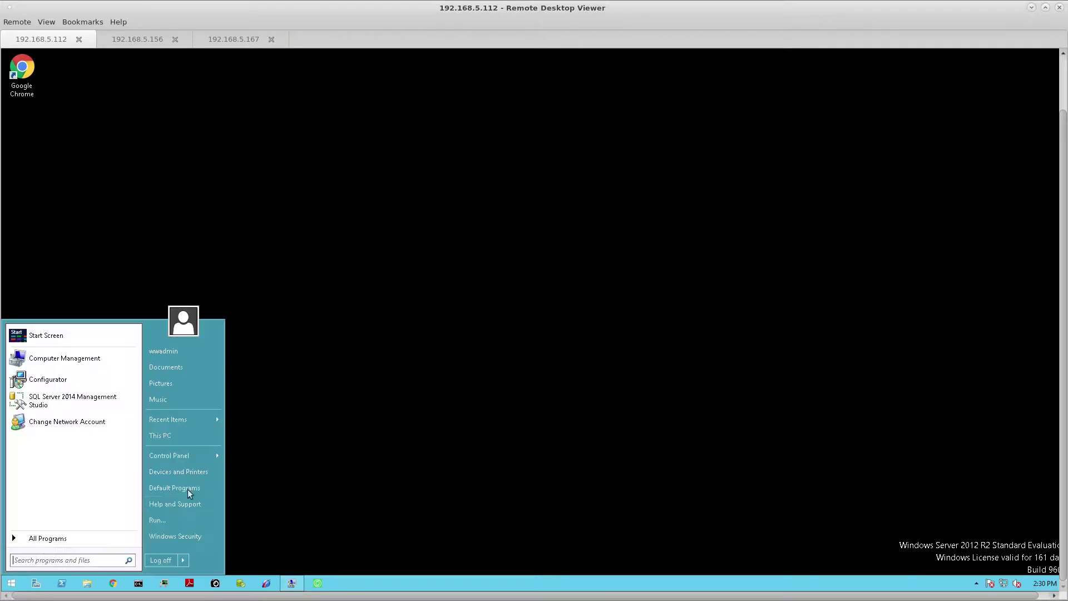
right_click(154, 435)
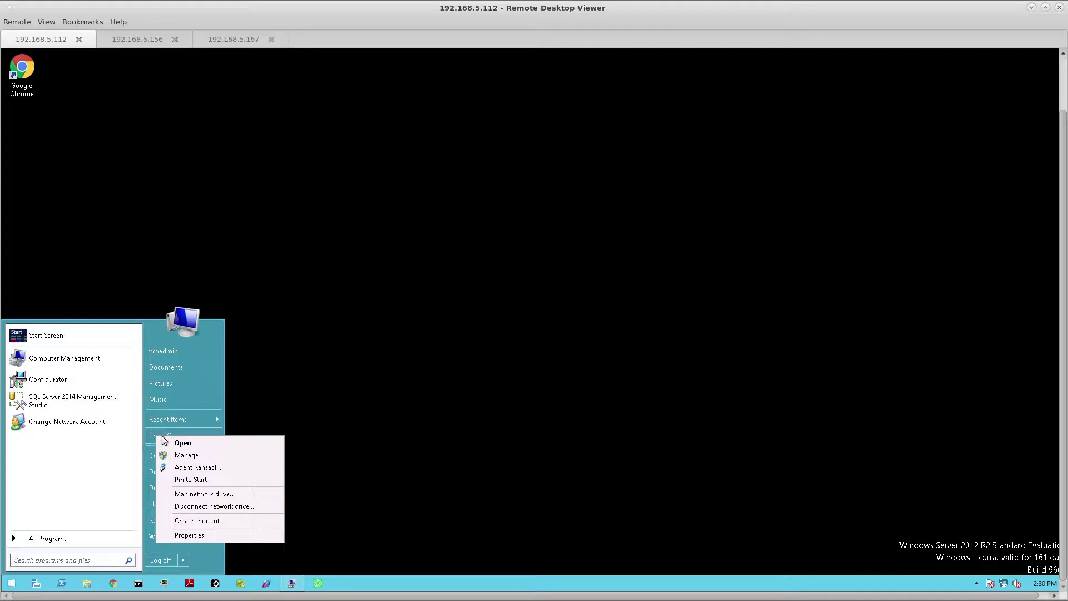
click(192, 535)
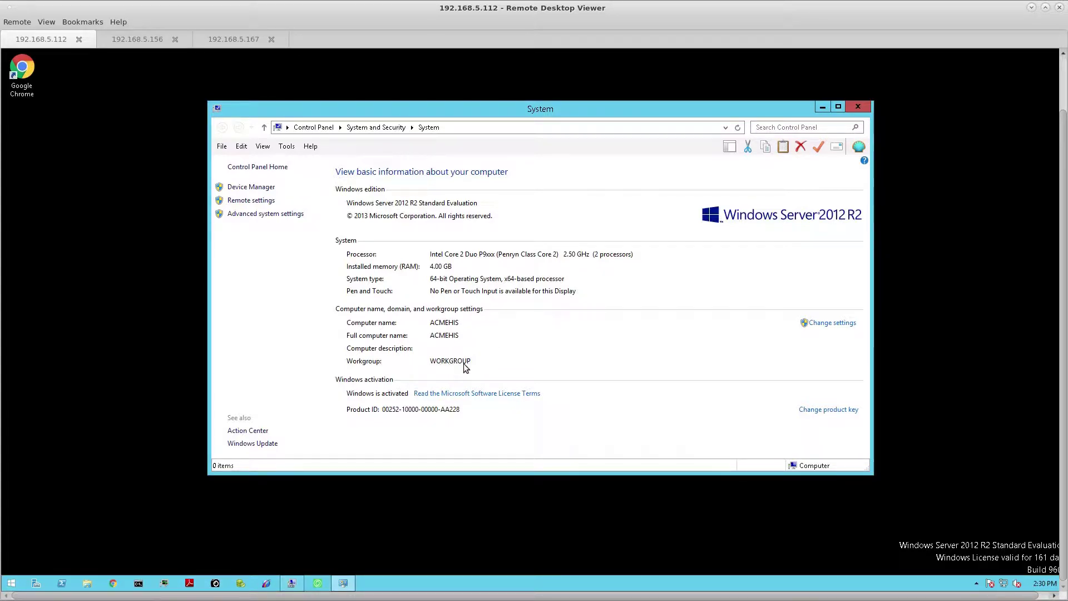
click(858, 106)
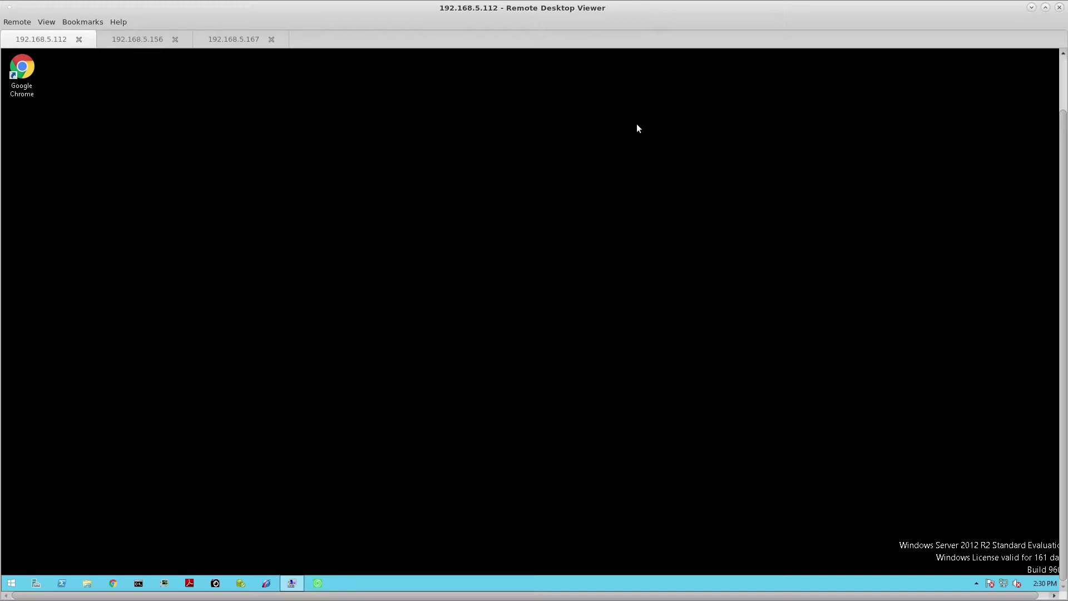
On the 192.168.5.156 session, confirm the computer name is ACMEGR and leave its Start menu open
click(135, 42)
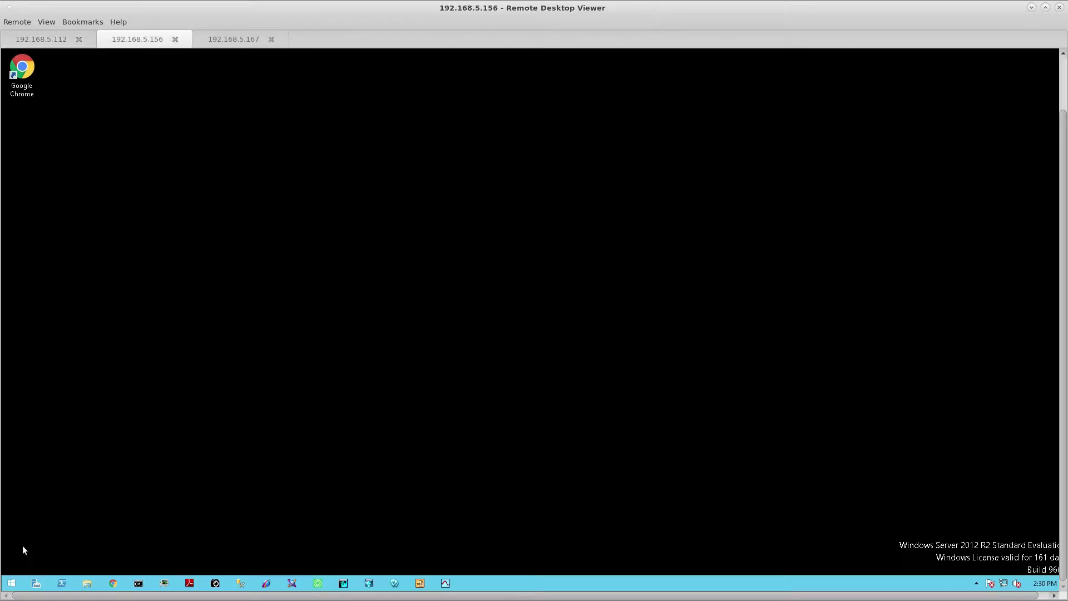
click(11, 583)
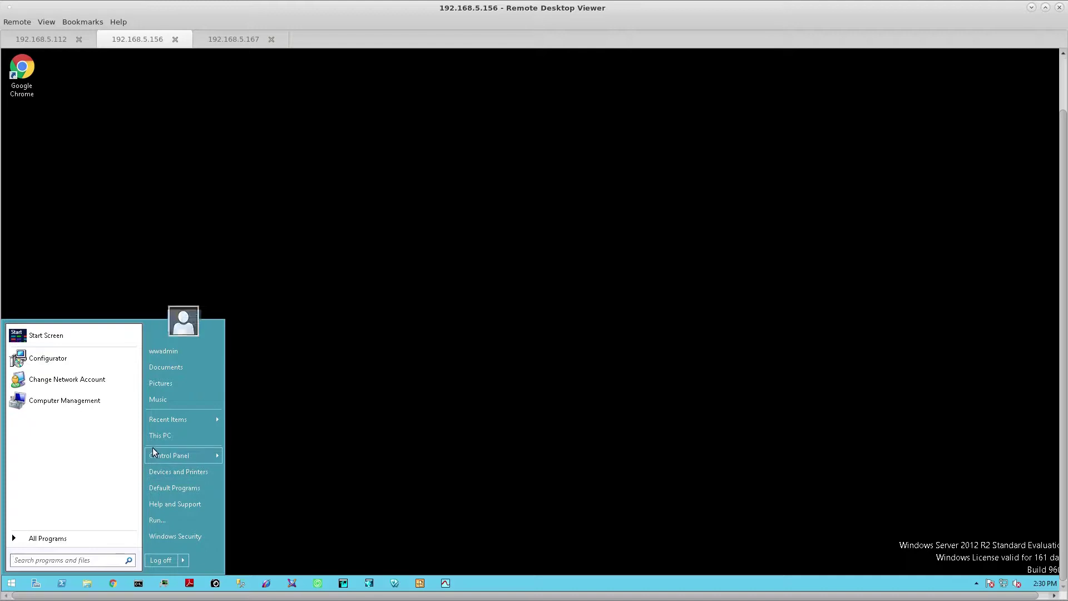
right_click(164, 435)
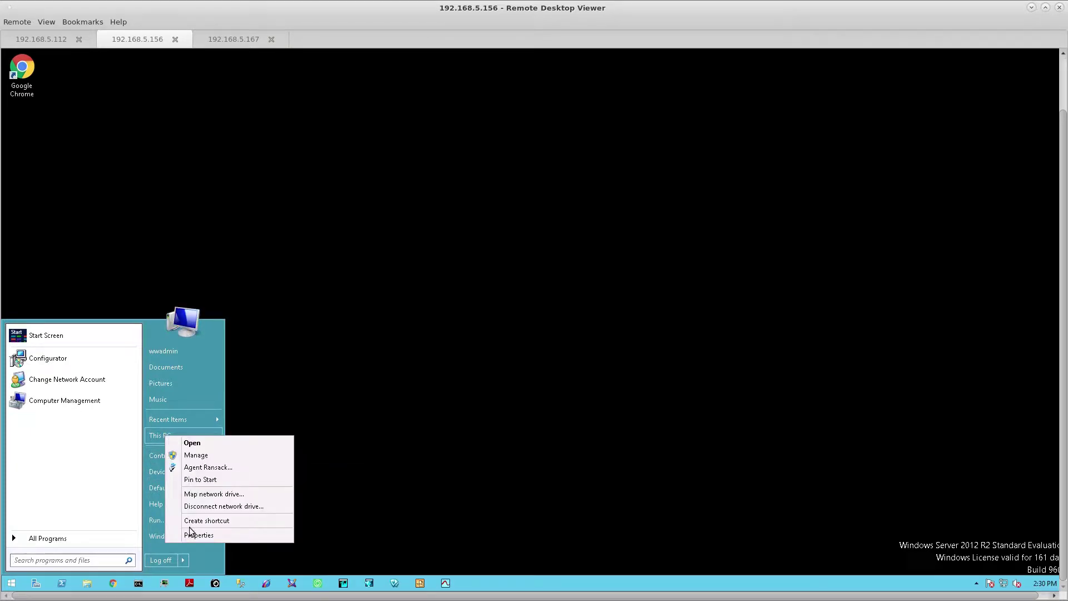
click(189, 535)
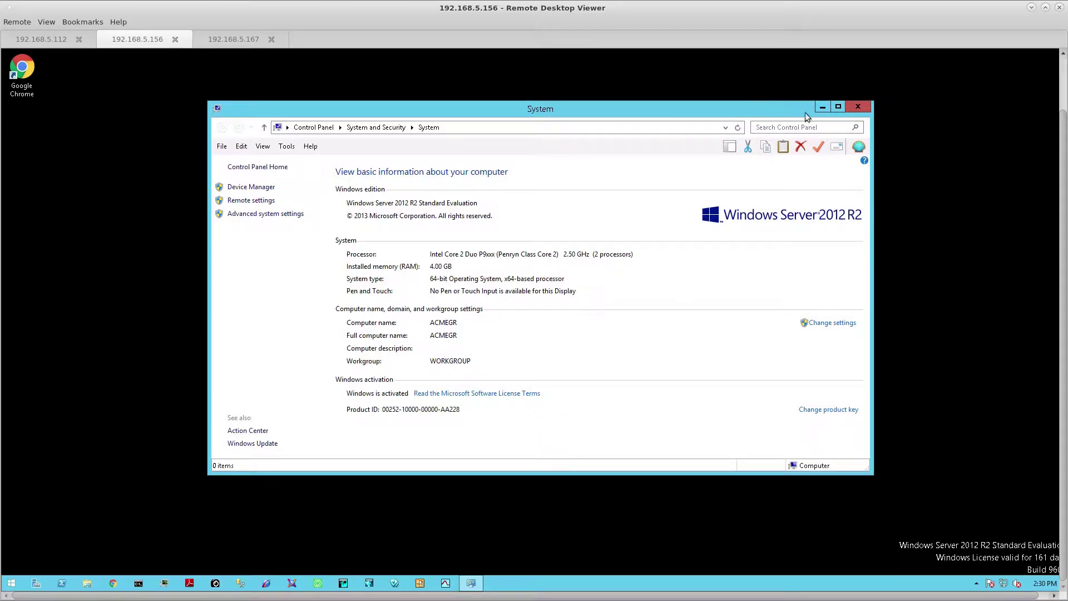
click(858, 105)
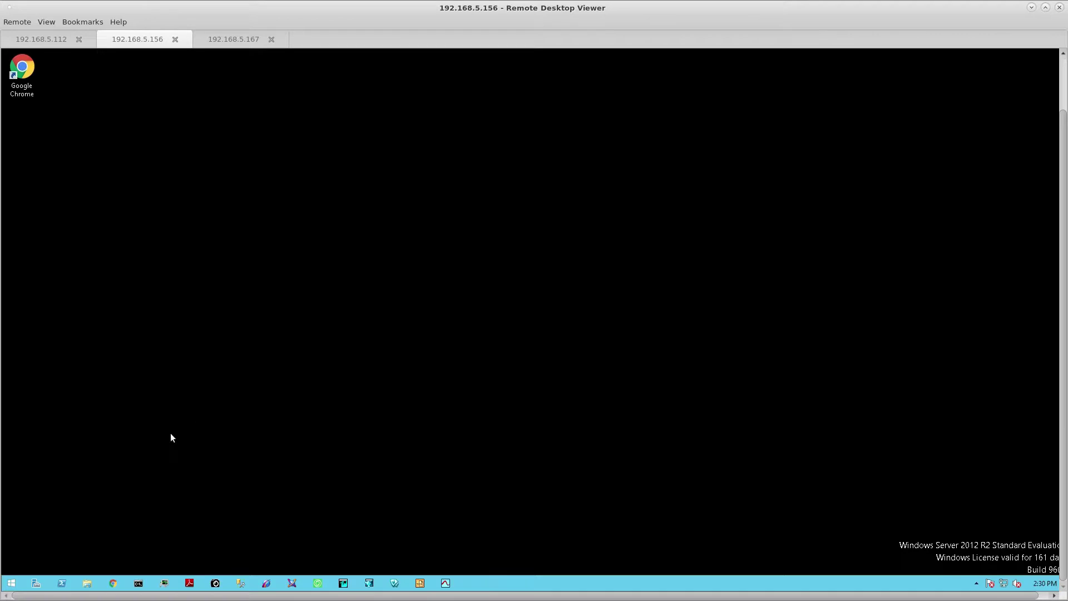
click(12, 583)
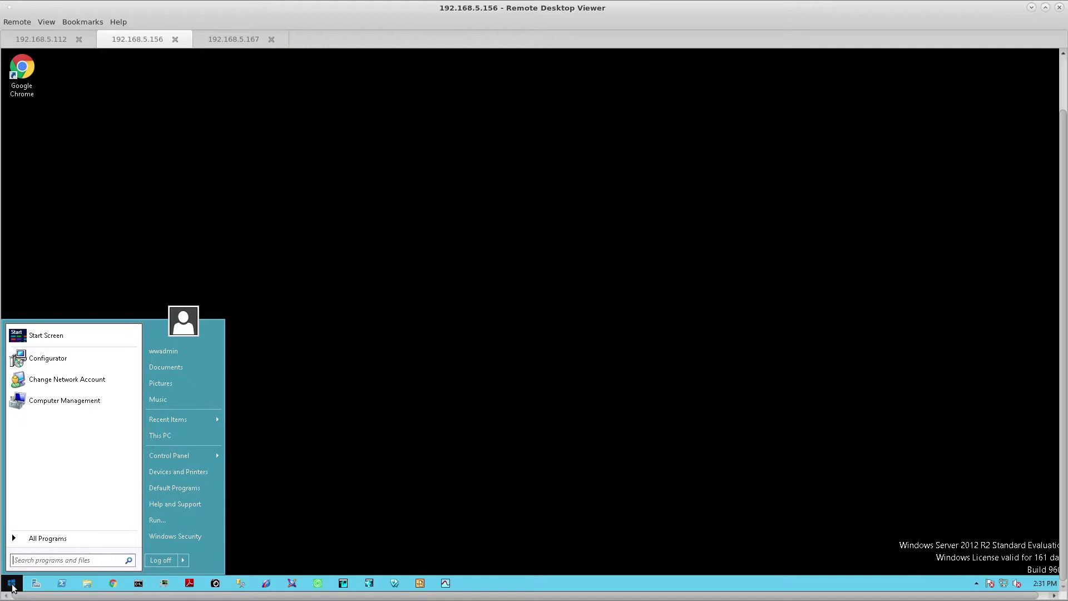
Launch Wonderware Configurator from the Wonderware Utilities > Common program group on .156
click(40, 538)
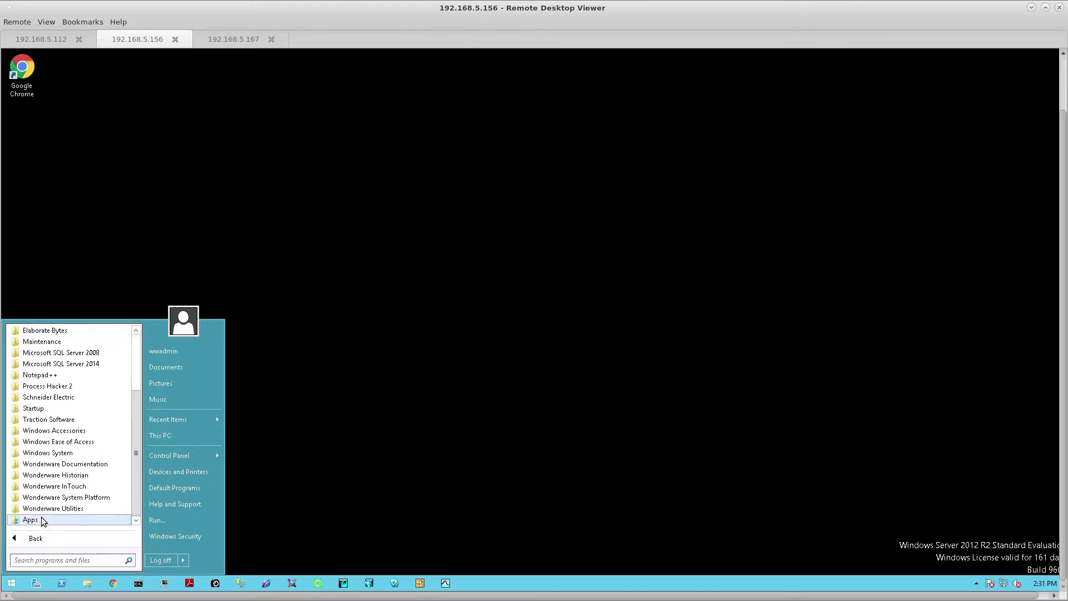
click(44, 509)
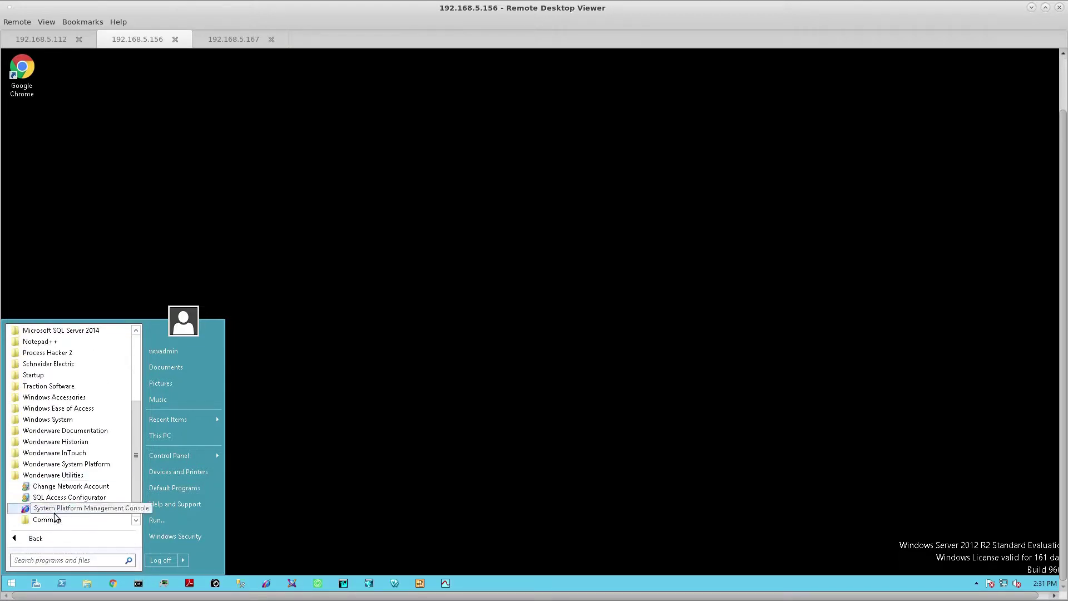
click(54, 518)
click(60, 521)
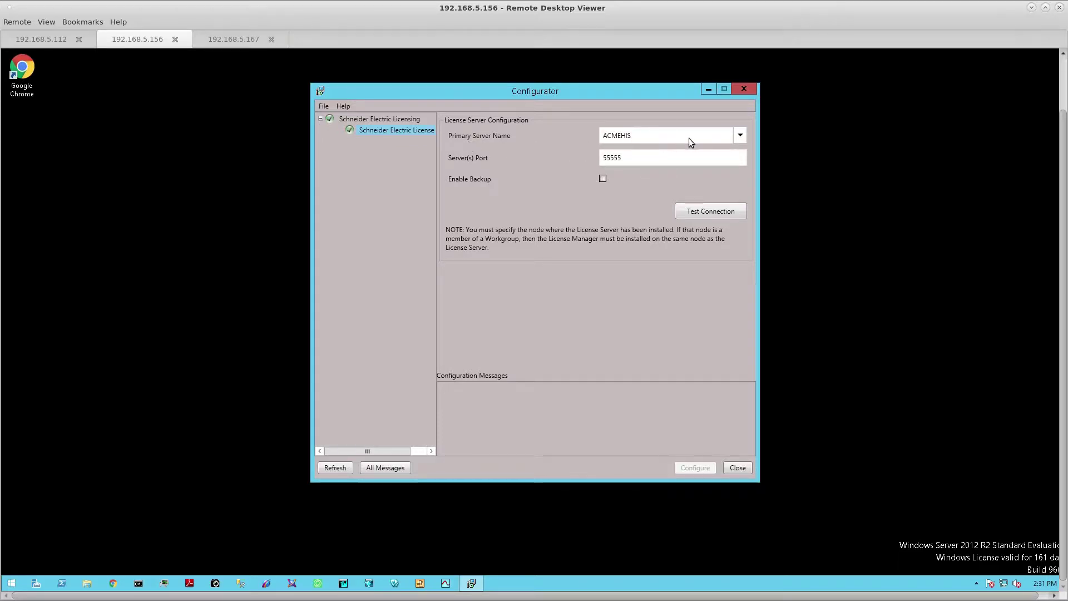
Set the primary license server to ACMEGR on port 55555, verify the connection succeeds, and return to .112
click(644, 135)
key(BackSpace)
key(BackSpace)
key(BackSpace)
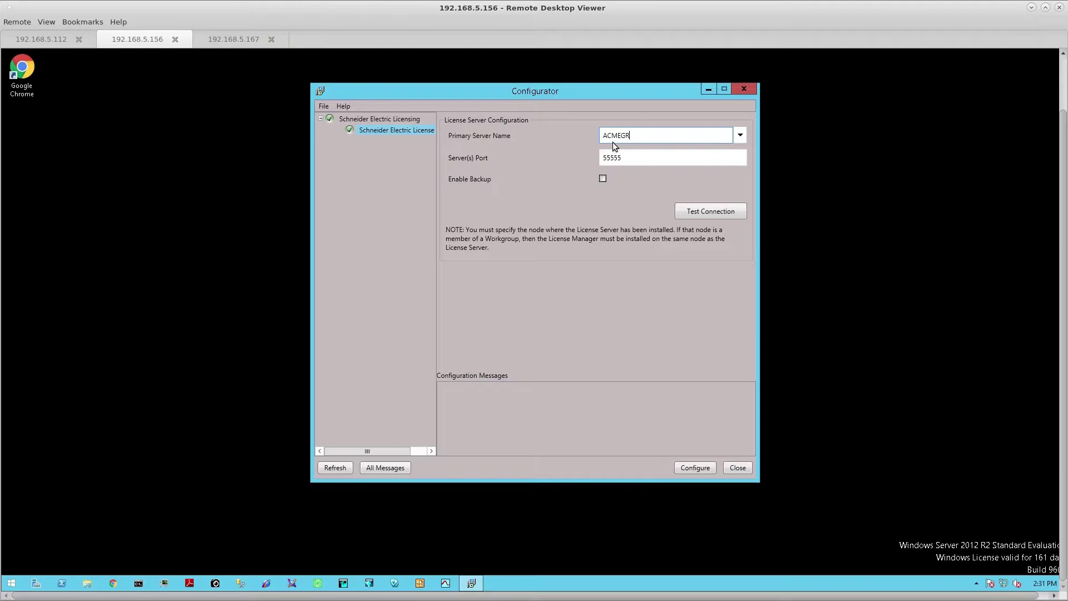
click(701, 212)
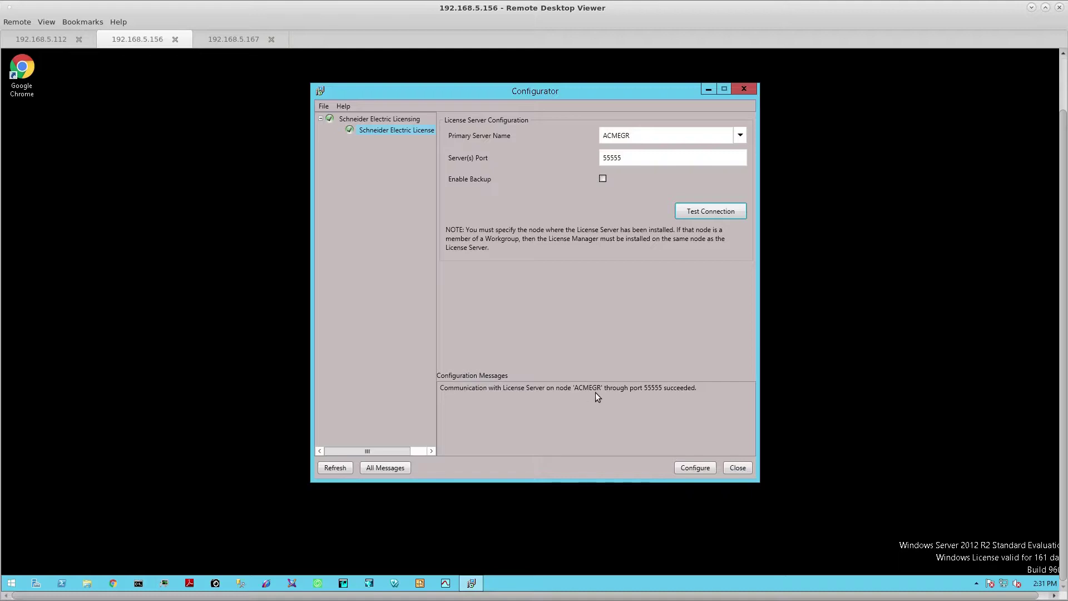
click(738, 468)
click(35, 39)
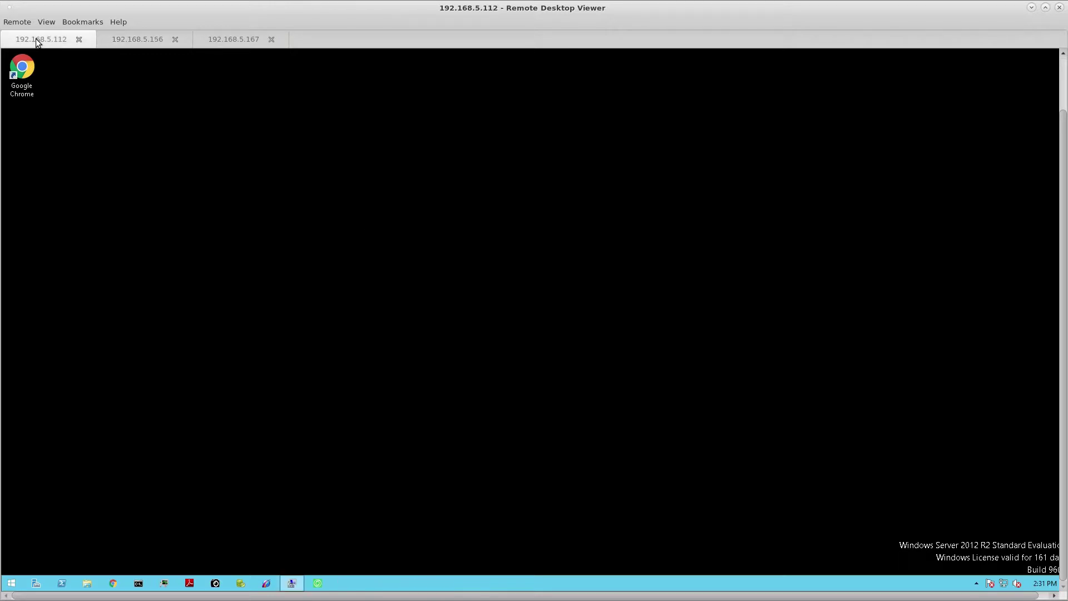
click(14, 584)
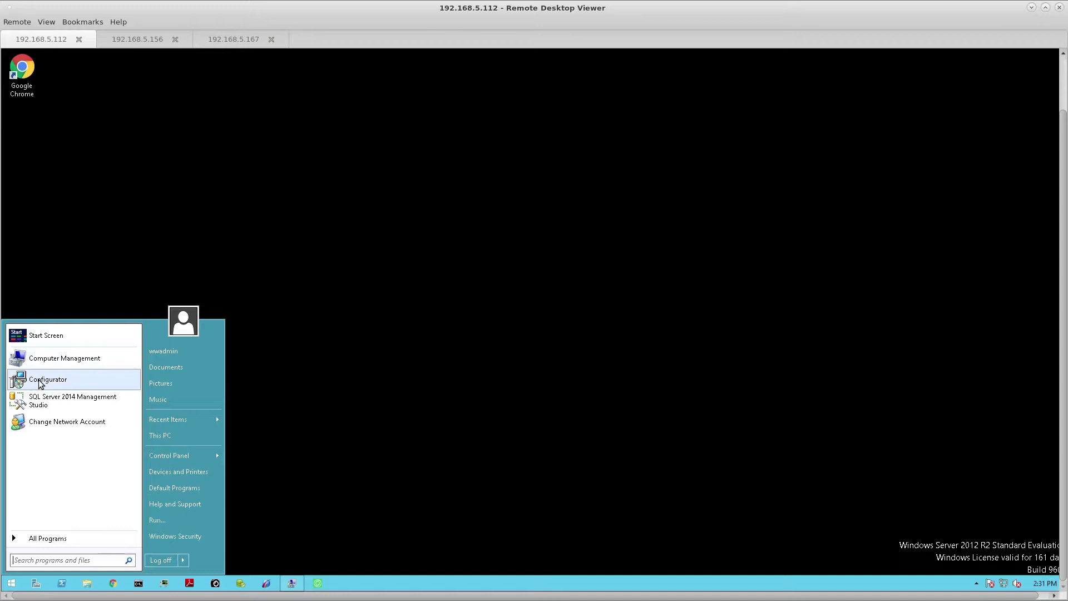
click(39, 380)
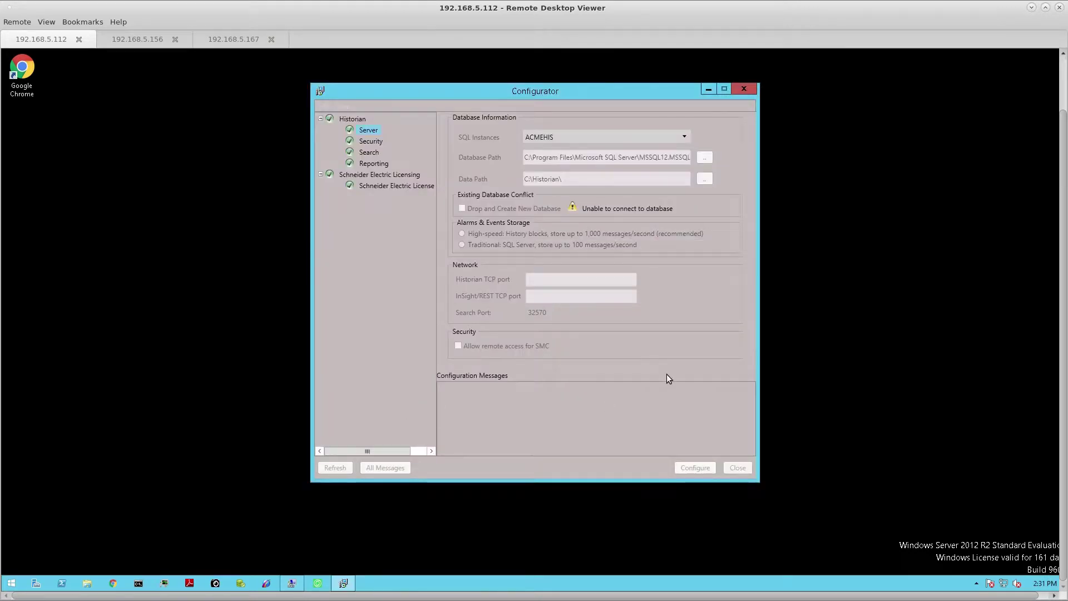
click(367, 185)
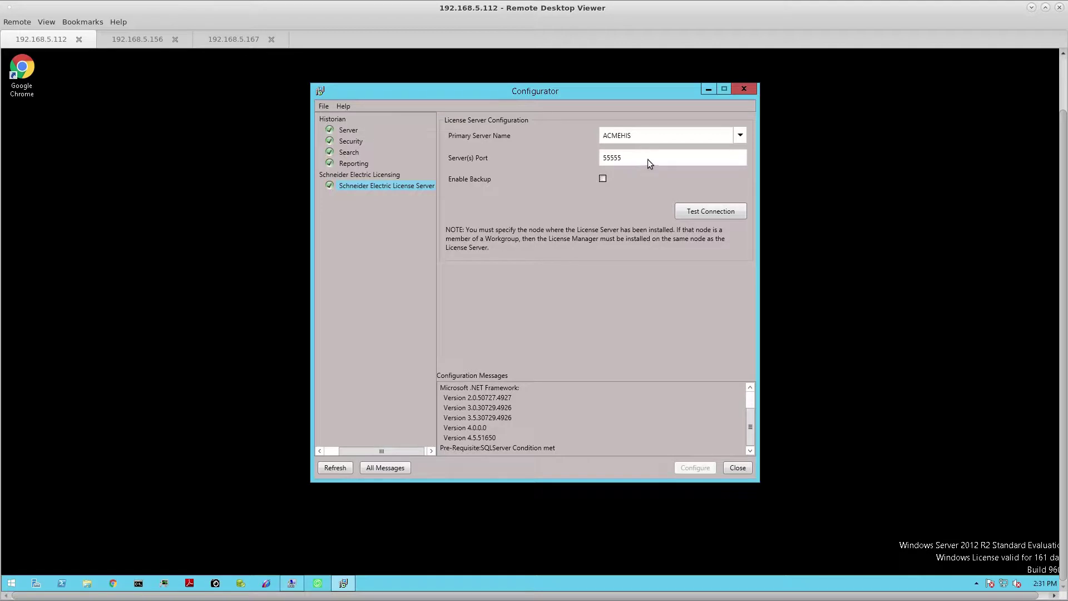
click(738, 468)
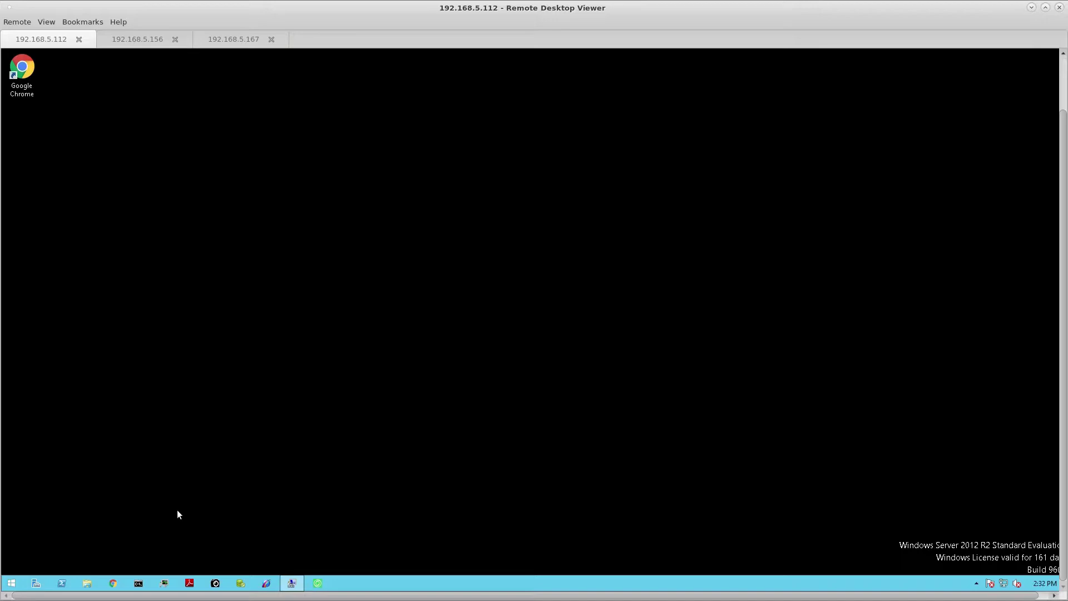
Check that .112's Change Network Account shows wwadmin on domain ACMEHIS, and close it unchanged
click(13, 585)
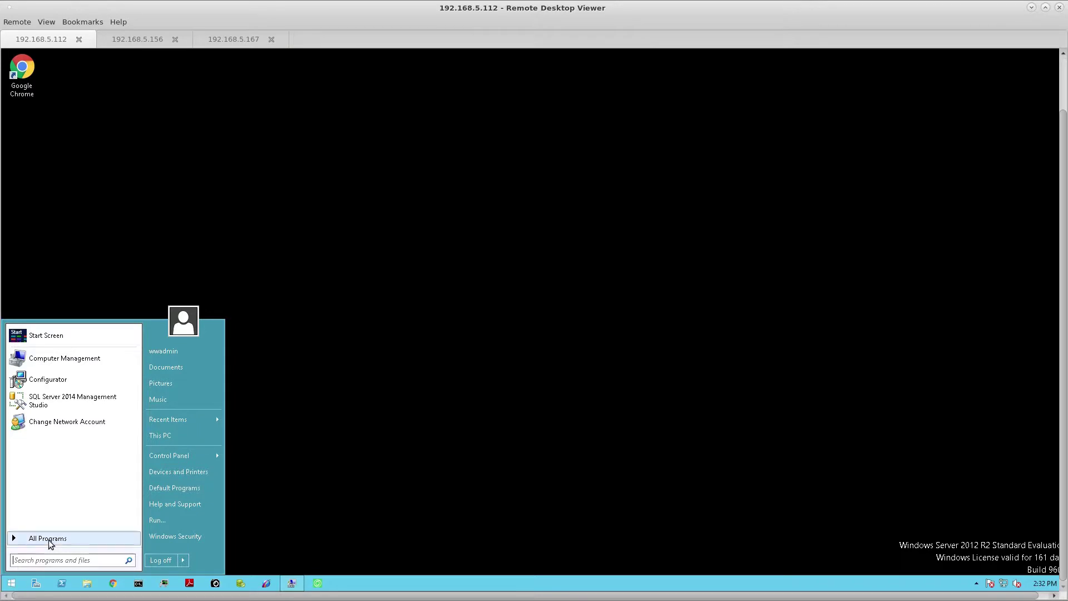
click(50, 539)
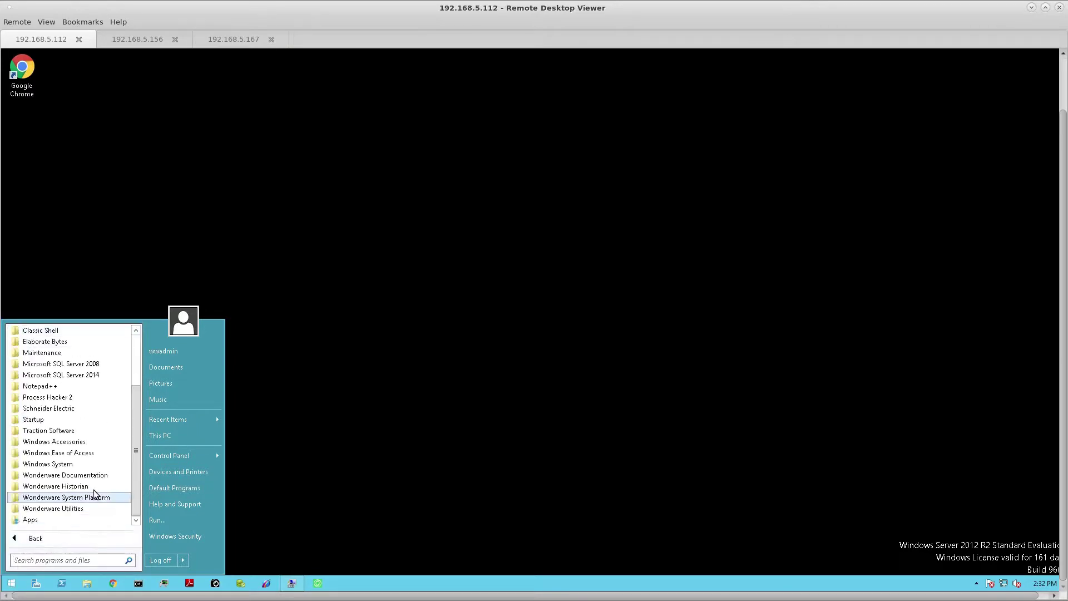
click(57, 509)
click(48, 520)
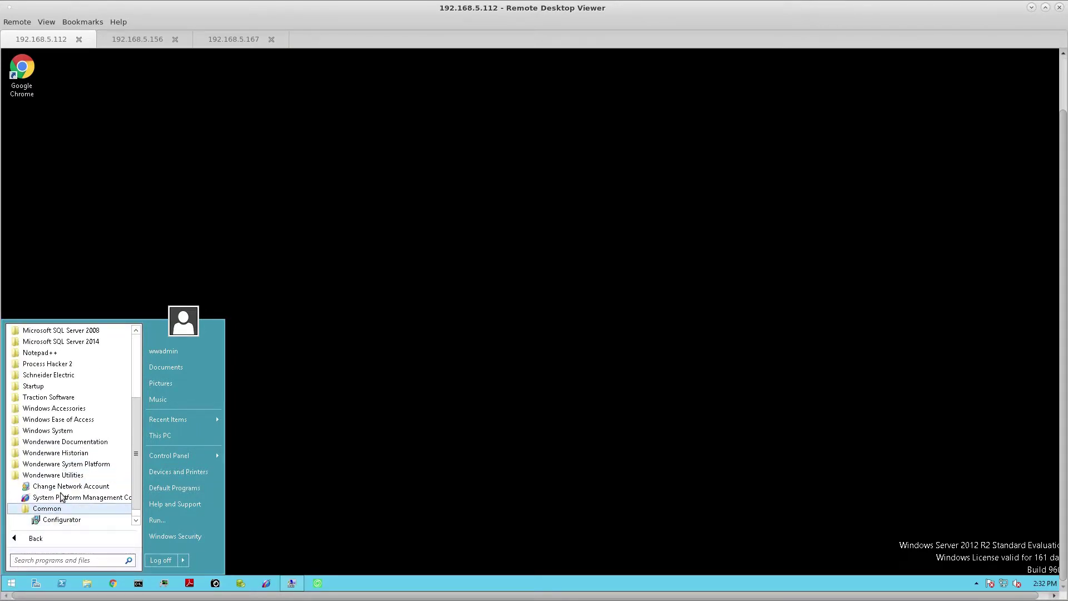
click(64, 485)
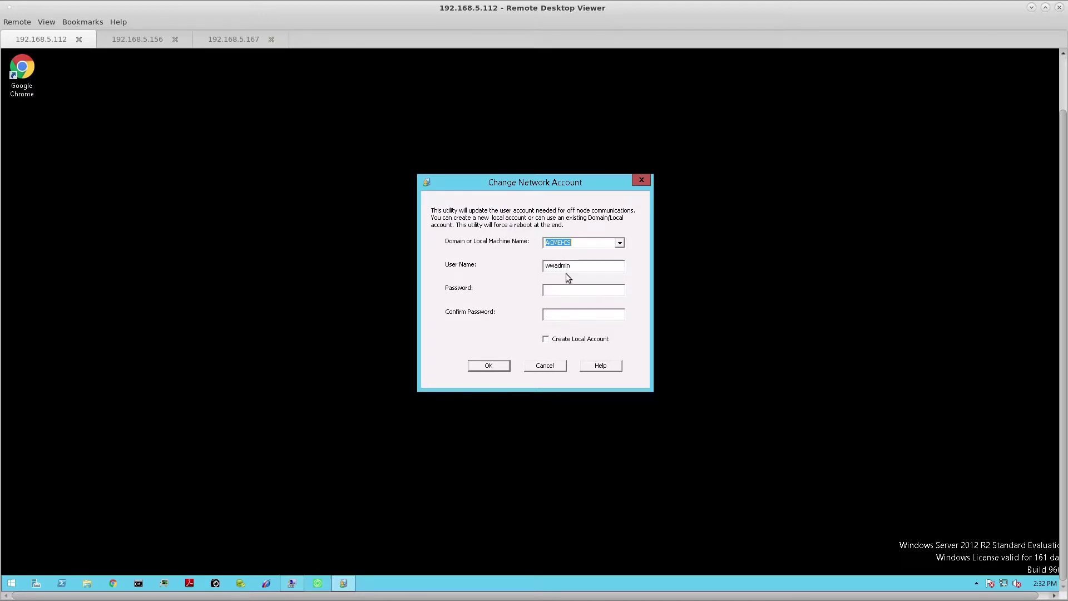
click(545, 366)
click(118, 37)
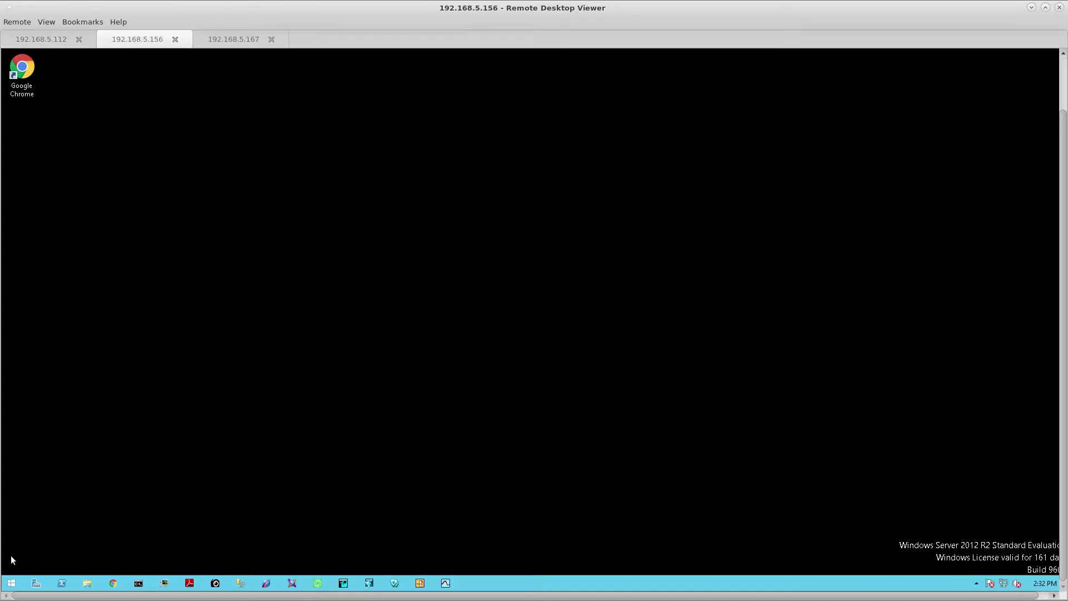
Confirm the .156 machine's network account is wwadmin, close it unchanged, and return to .112
click(11, 583)
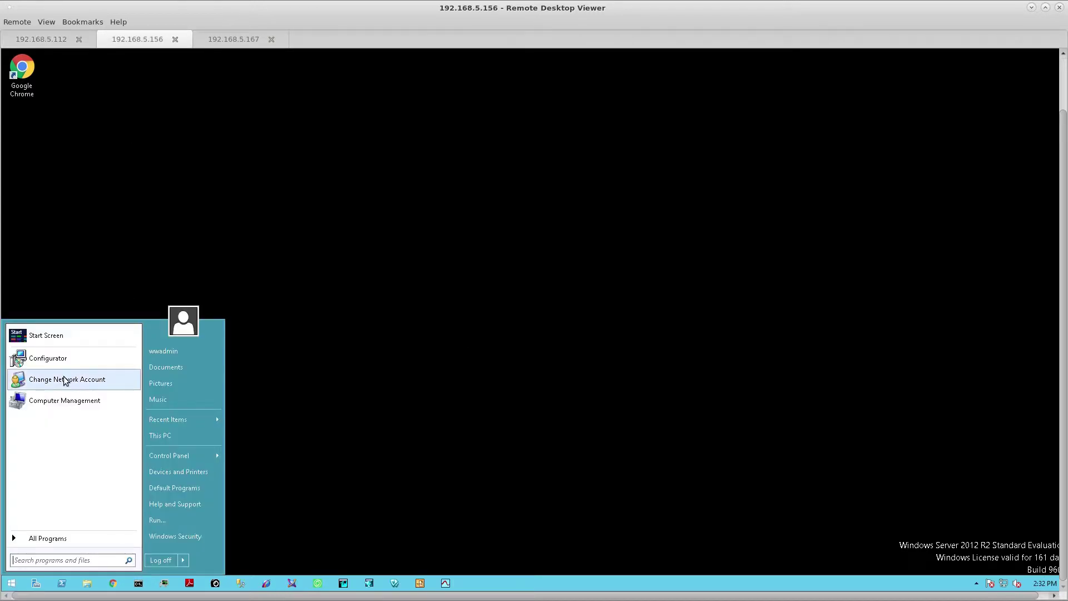
click(87, 383)
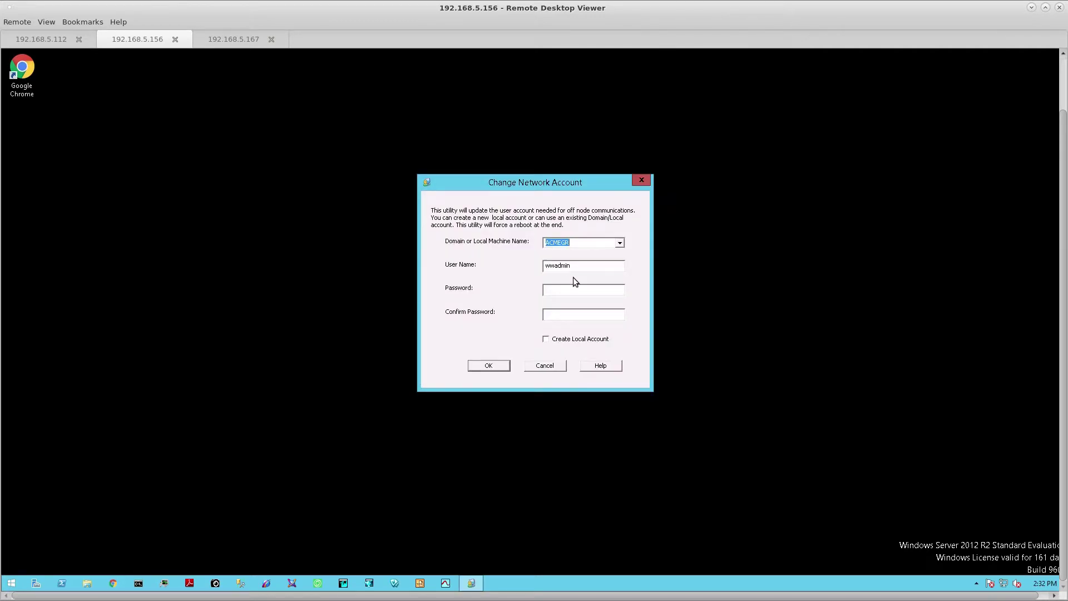
click(548, 367)
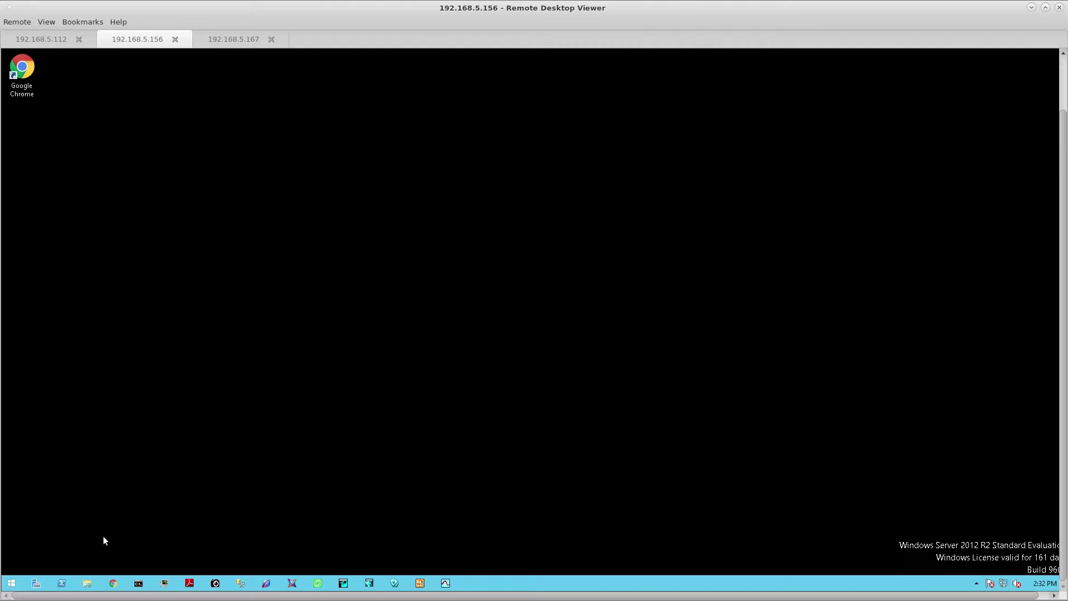
click(43, 41)
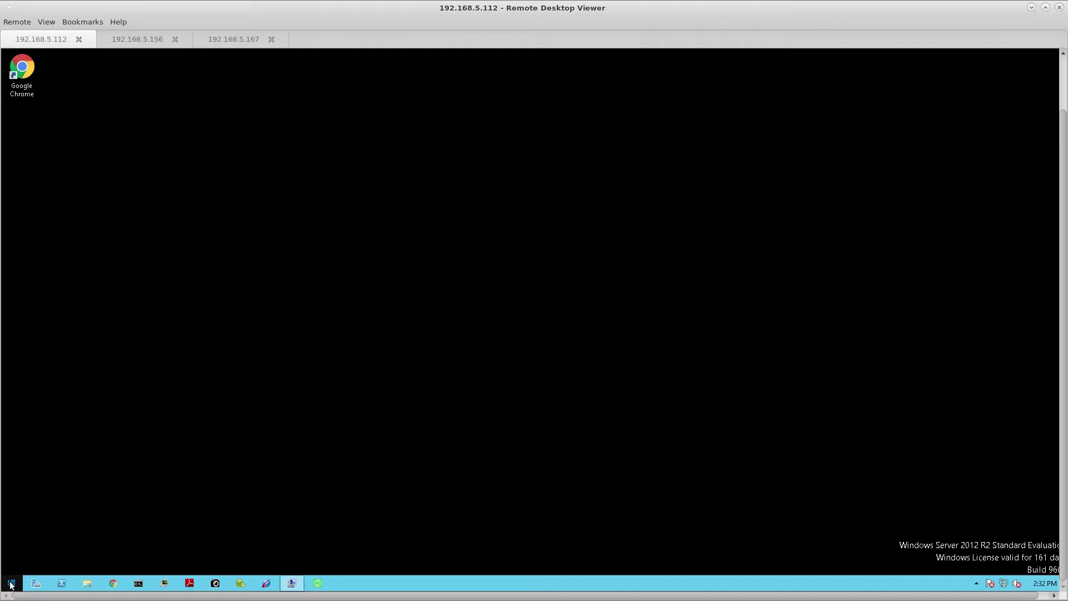
Launch the Services console from Administrative Tools on the .112 machine
click(11, 584)
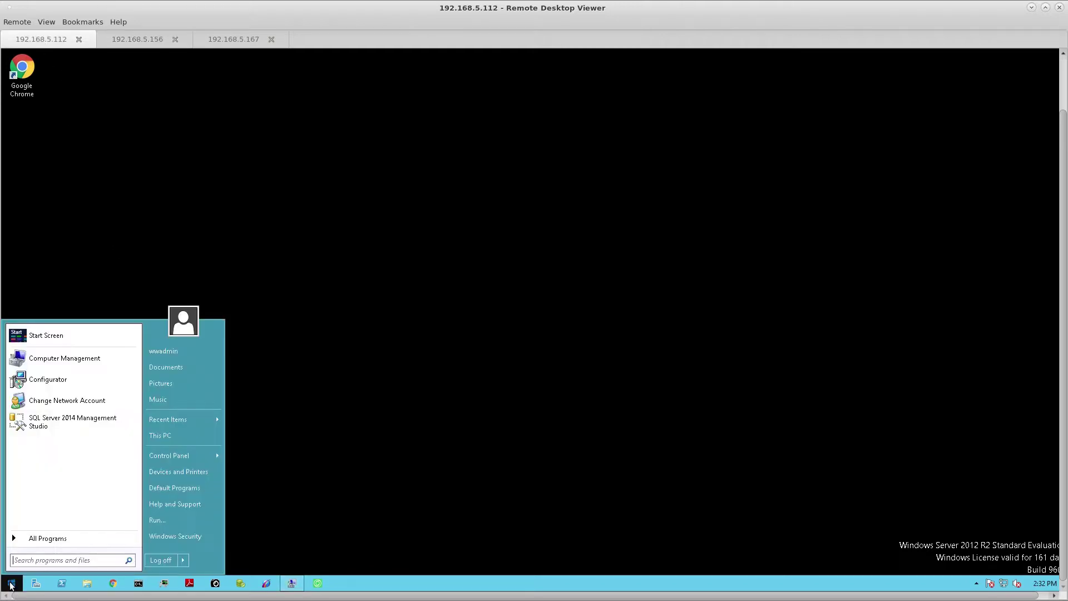
click(56, 539)
drag(132, 419, 138, 369)
click(53, 386)
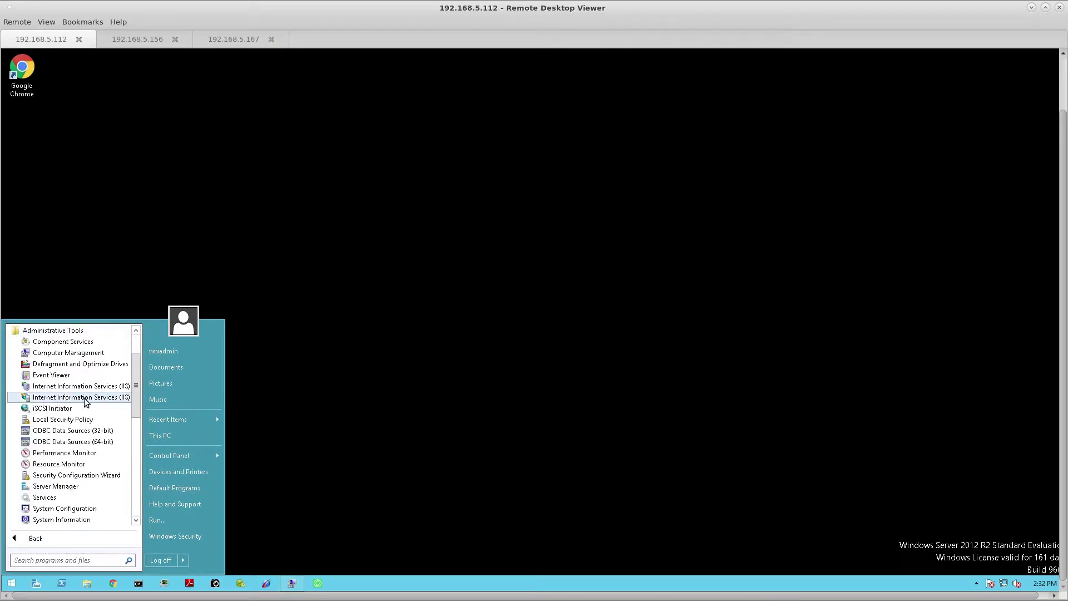
click(42, 498)
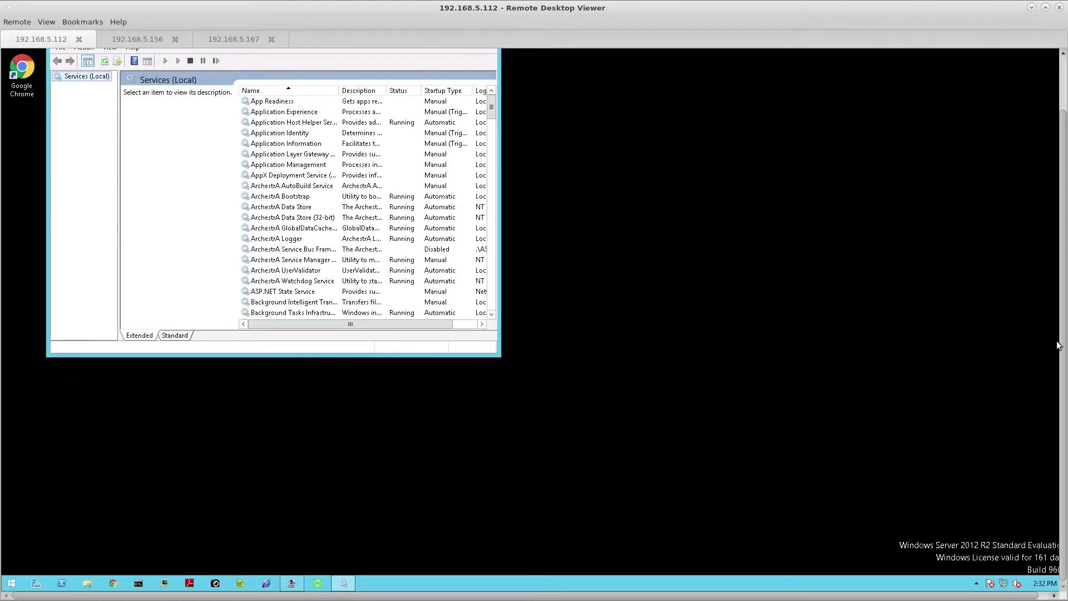
Maximize Services, locate License Manager Web Service, and widen the Name column to show full names
scroll(1063, 342, up, 2)
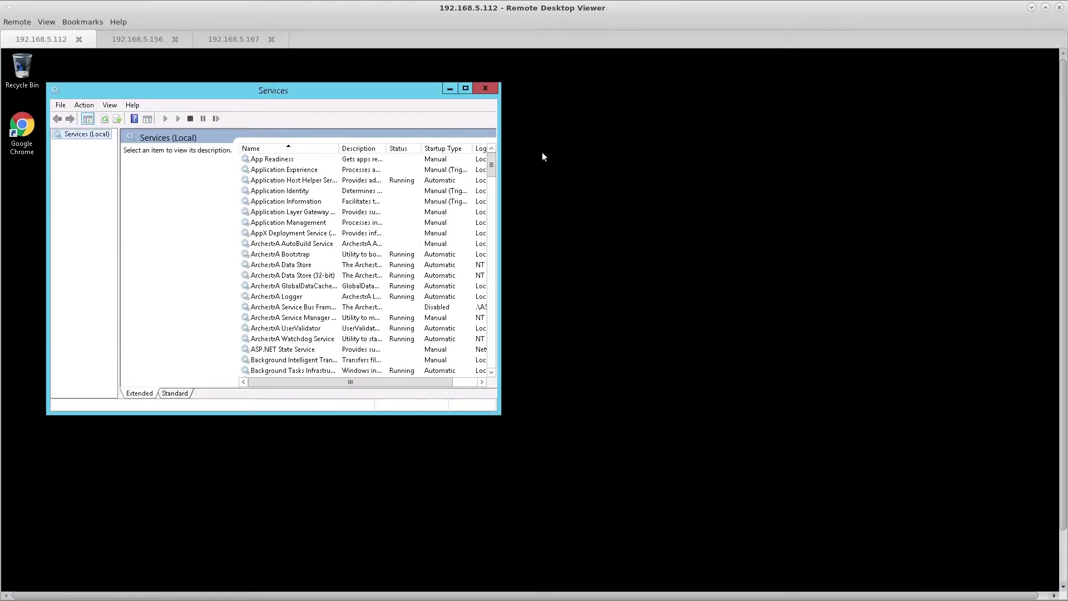
click(463, 89)
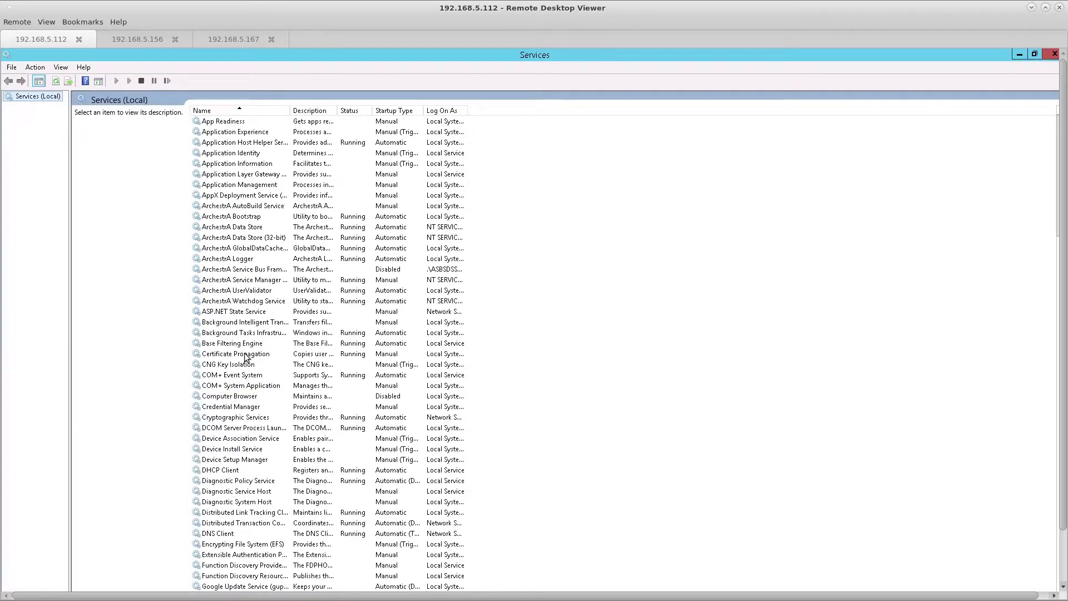
click(231, 427)
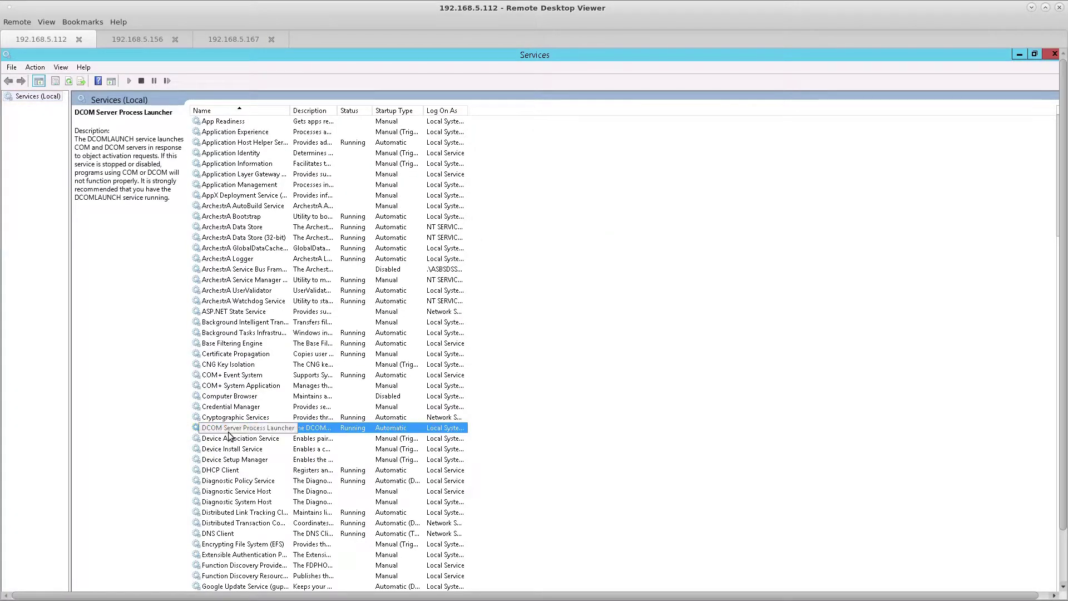
scroll(229, 436, down, 2)
scroll(230, 435, down, 9)
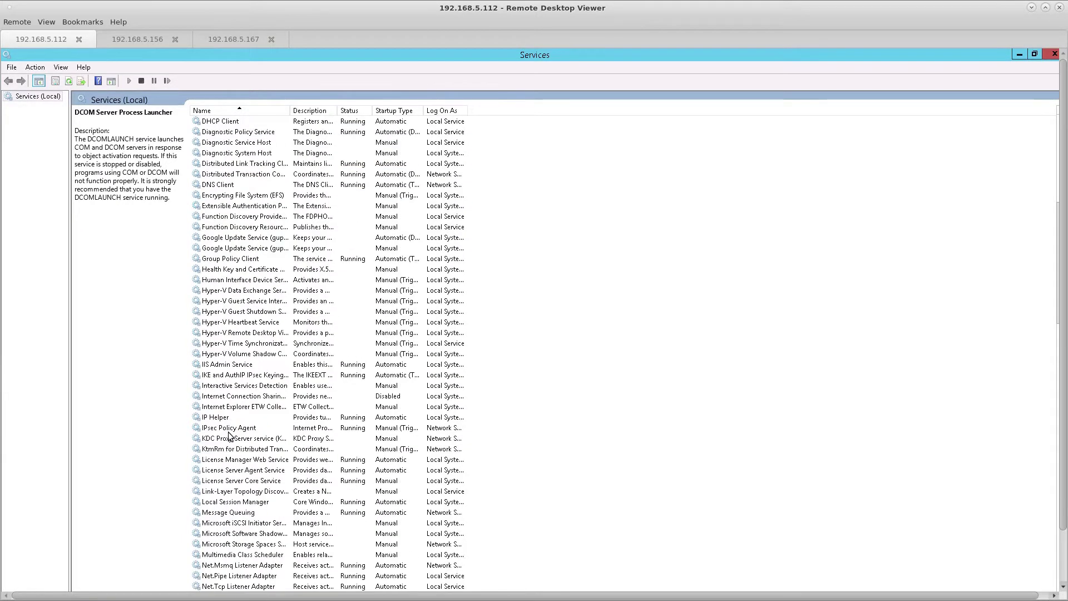
scroll(229, 432, down, 3)
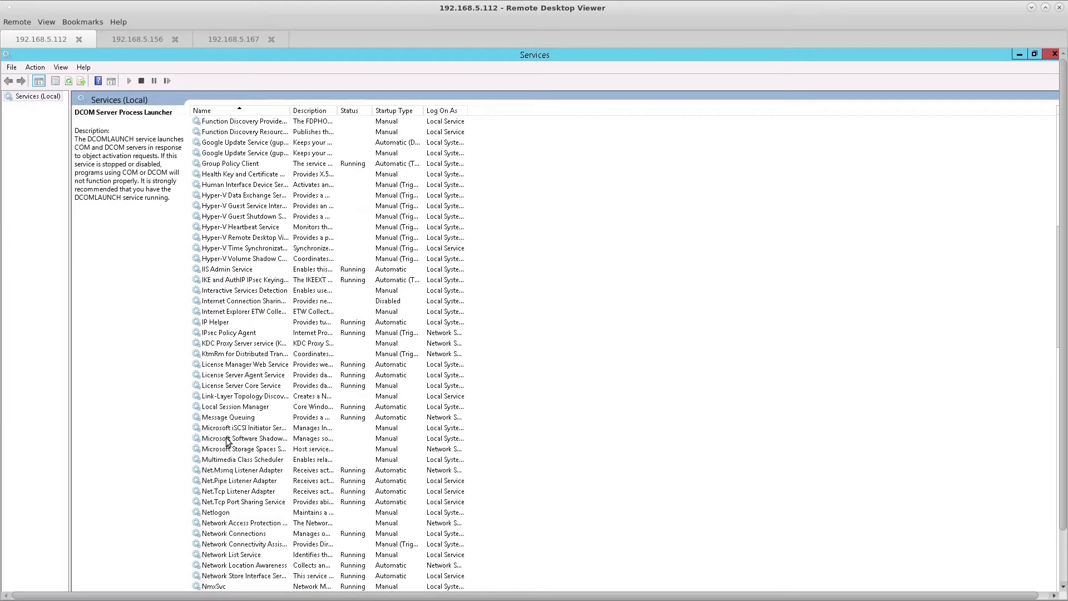
click(236, 365)
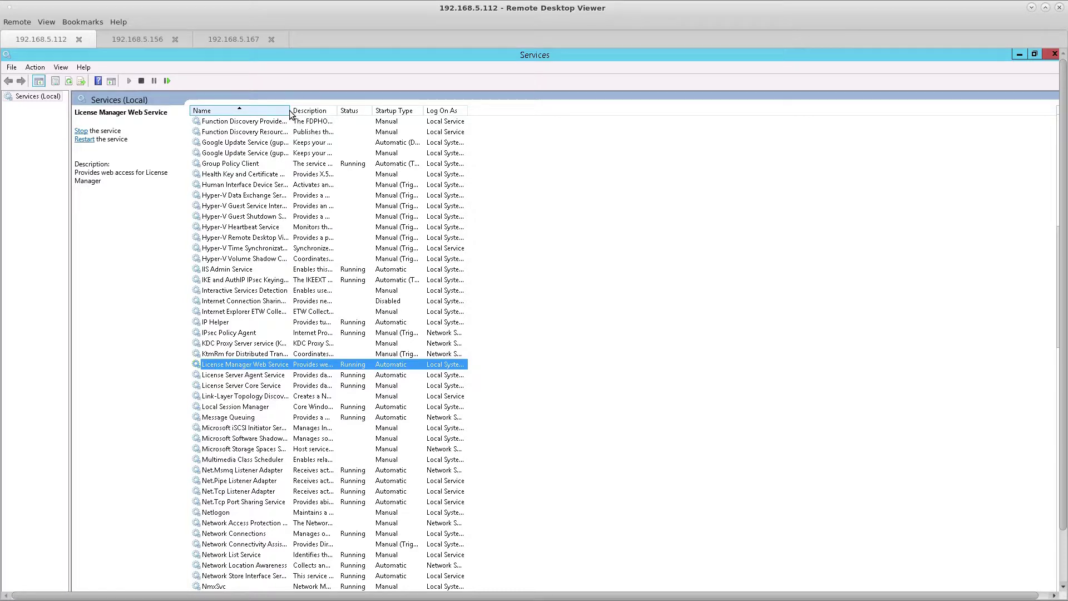
drag(365, 111, 370, 111)
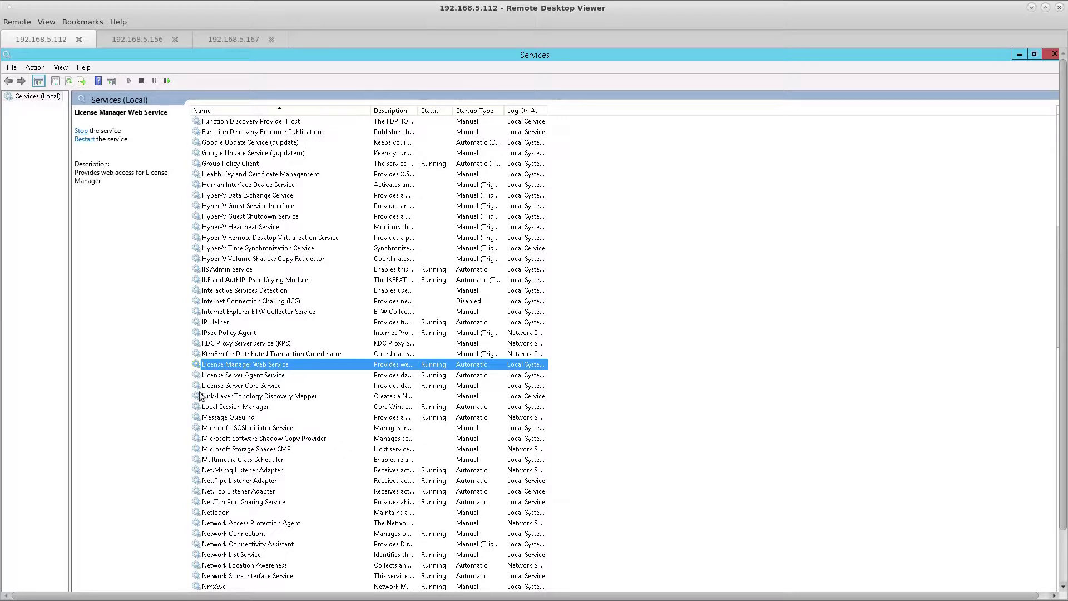
click(210, 378)
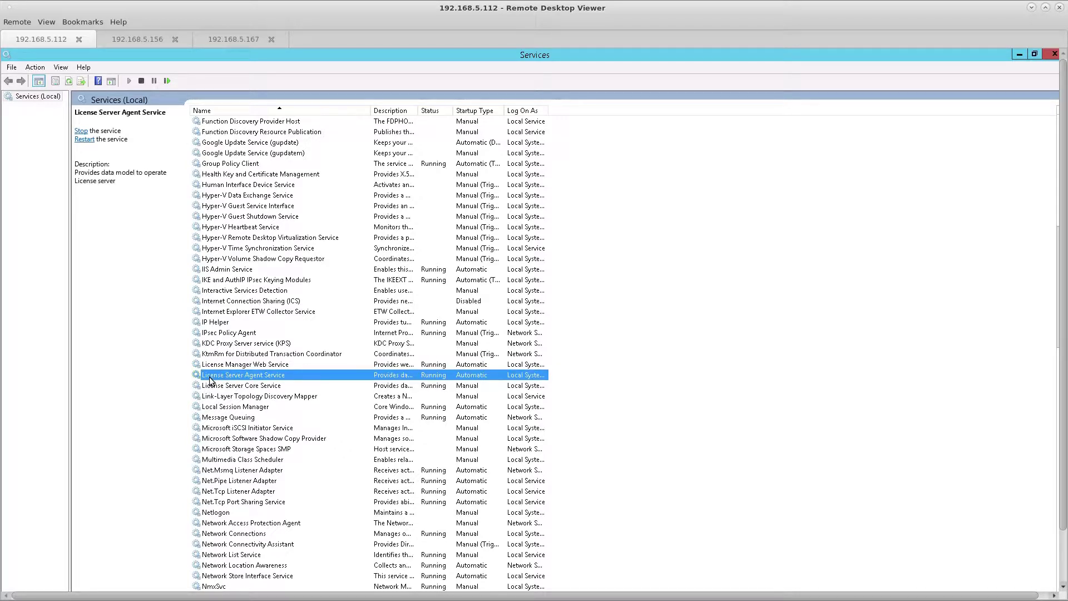
click(267, 366)
Set License Manager Web Service to log on as the account .\wwadmin
double_click(336, 364)
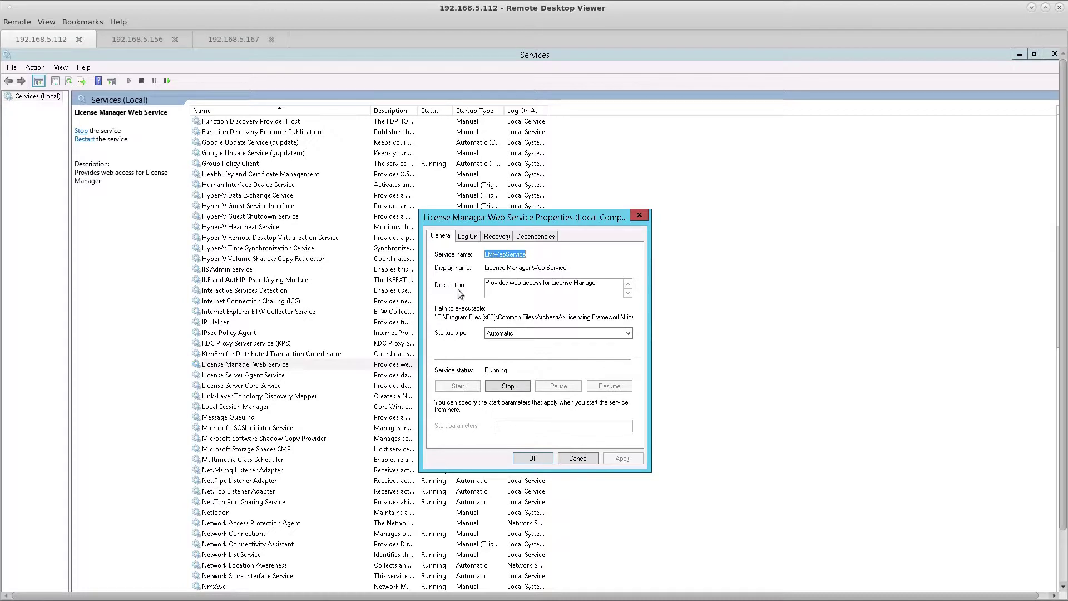
click(467, 236)
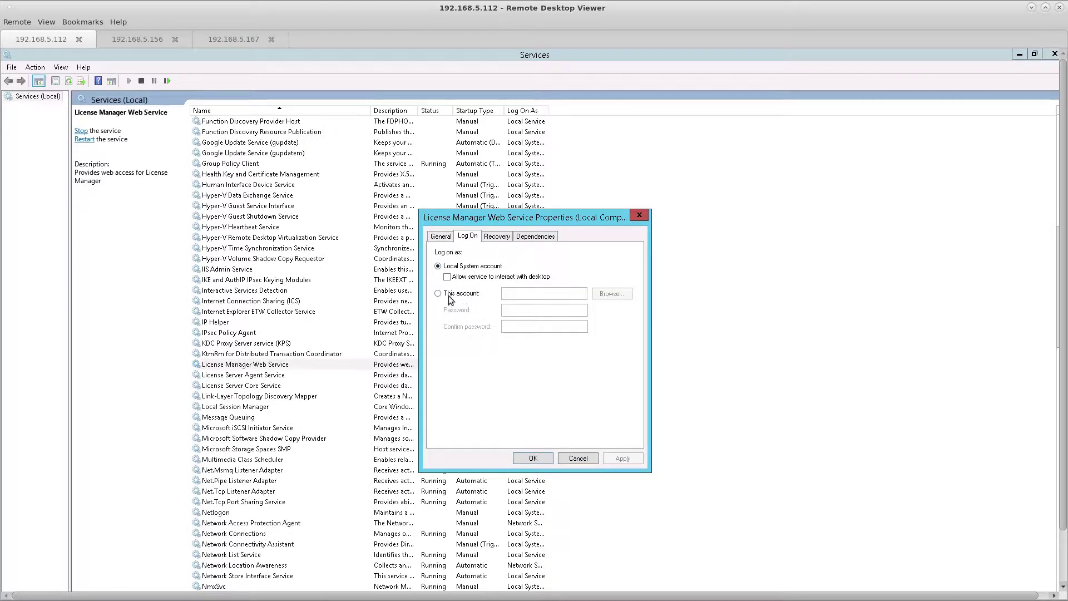
click(438, 293)
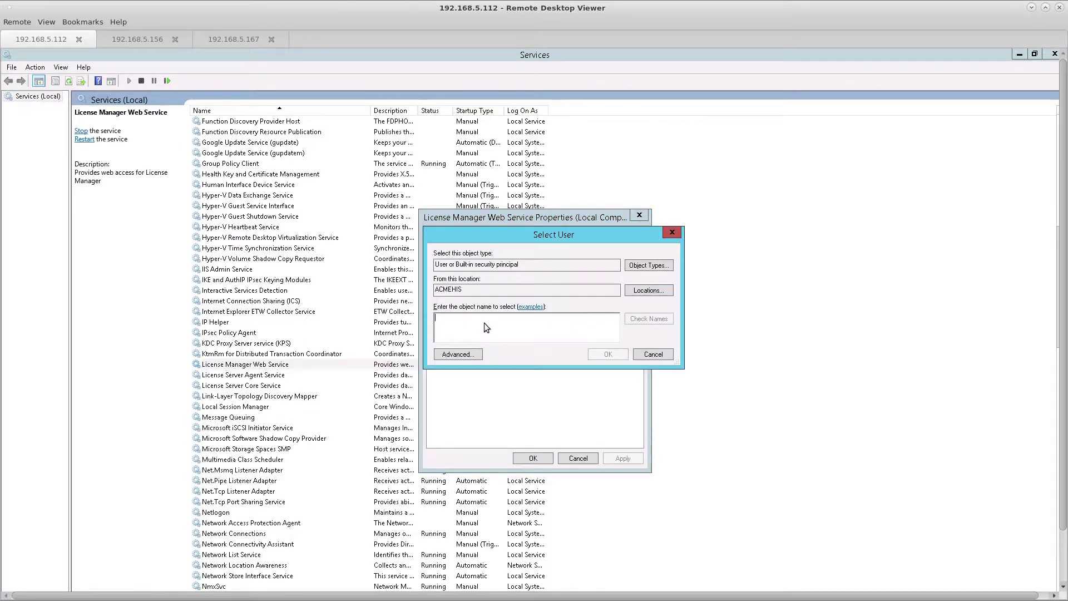
text(wwadmin)
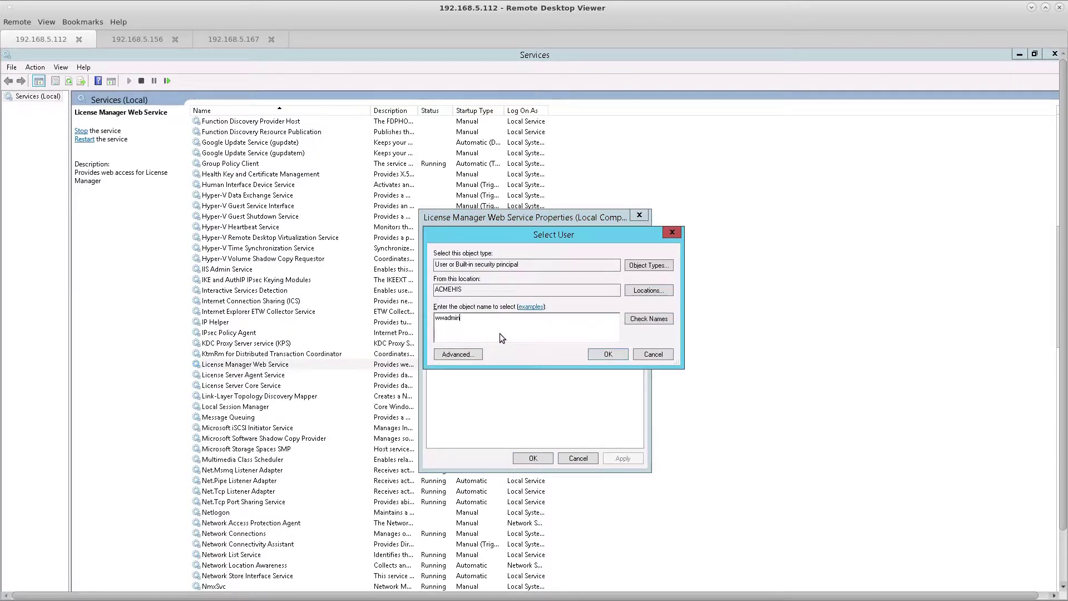
click(649, 319)
click(607, 354)
Re-enter the account password and confirmation, apply, acknowledge the restart notice, and close Properties
drag(567, 309, 467, 310)
text(**)
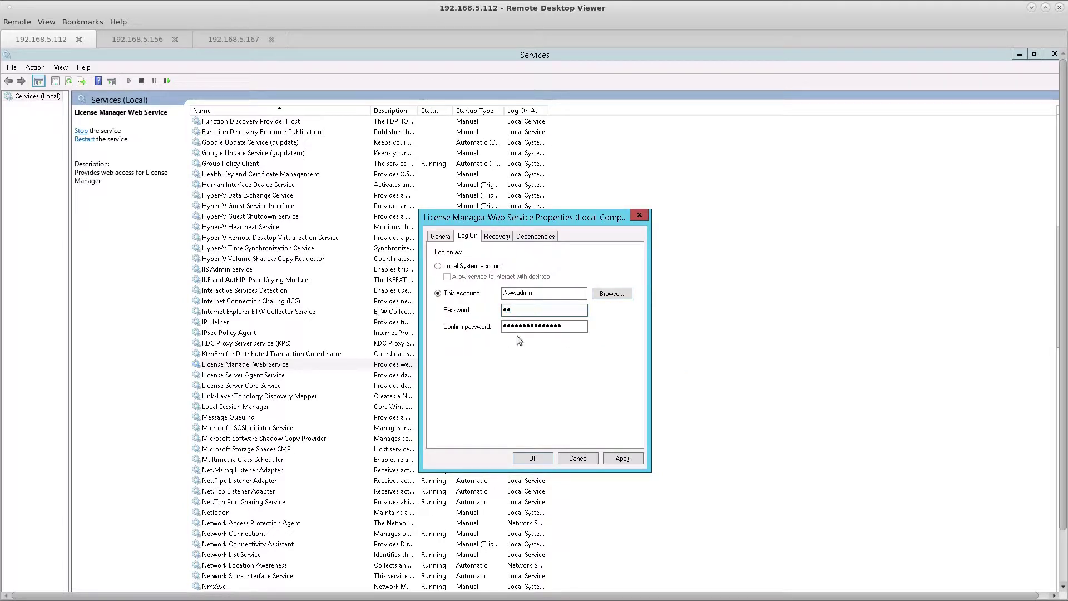
click(565, 296)
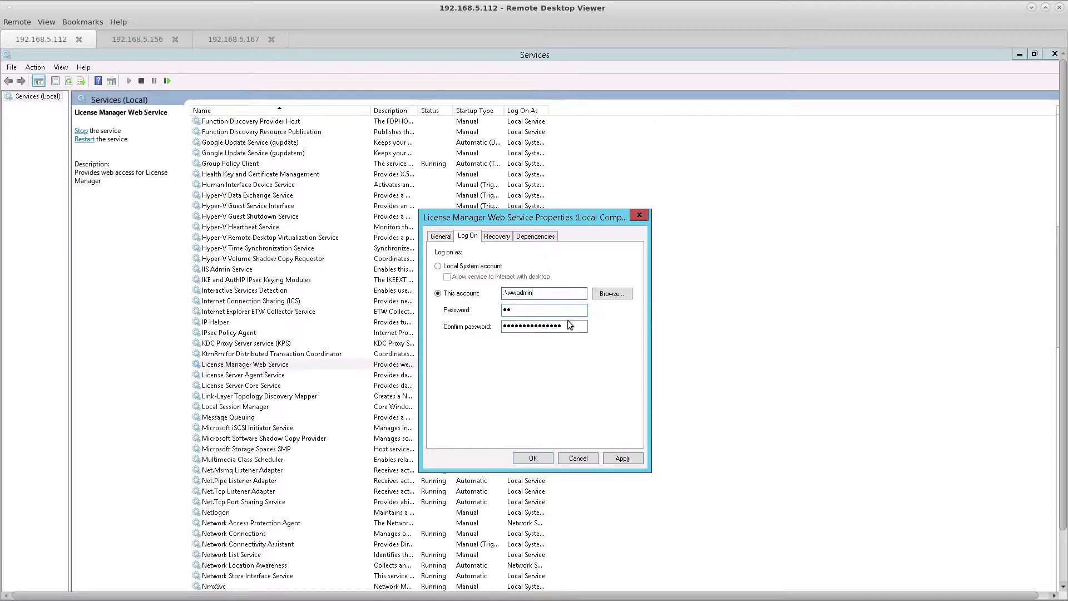
drag(569, 327, 432, 321)
text(*)
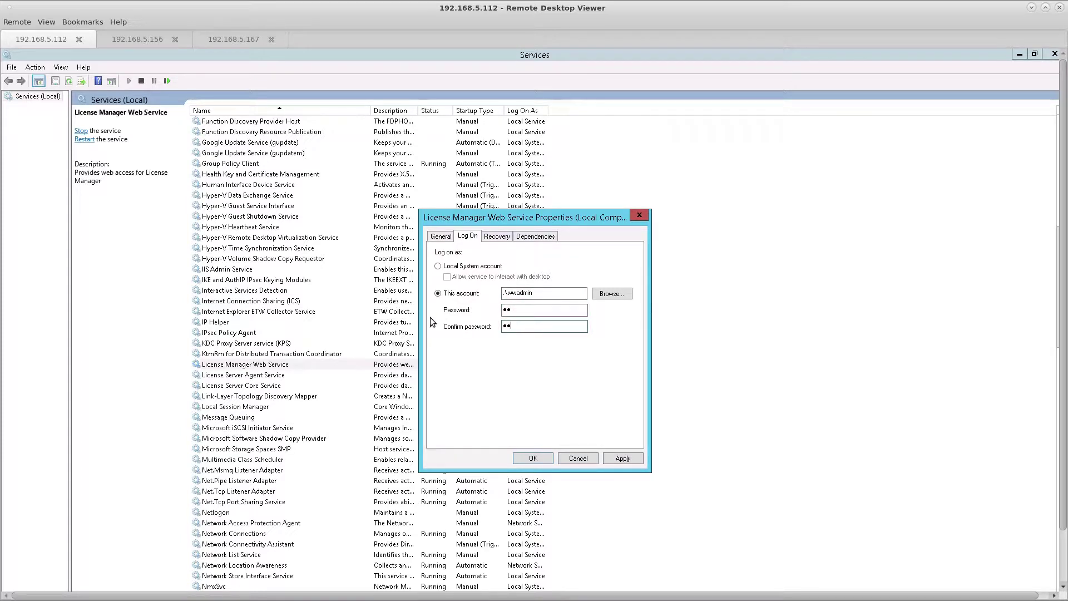
click(622, 459)
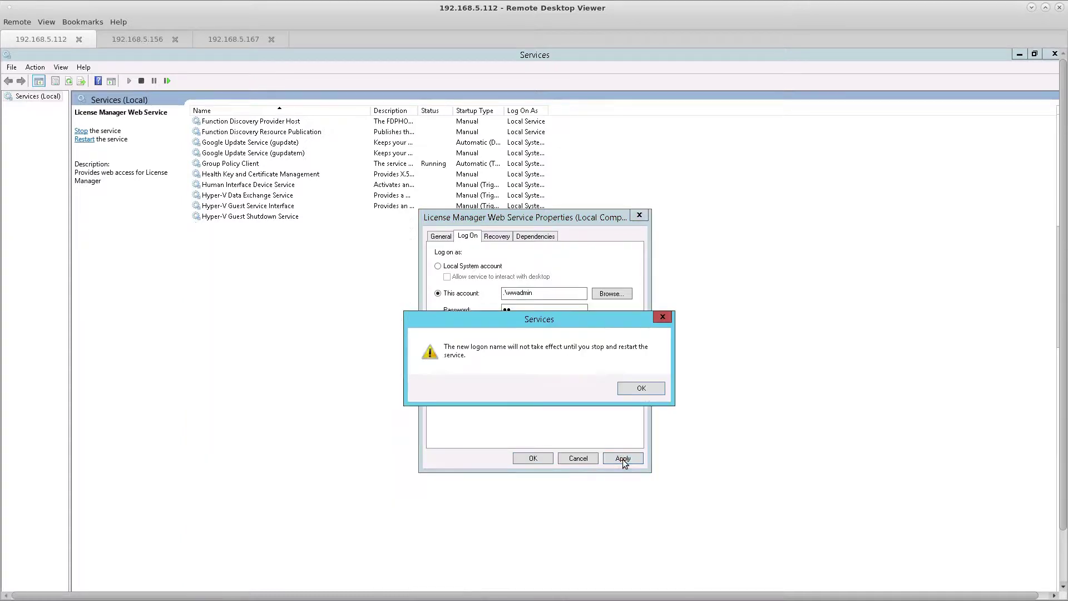
click(641, 389)
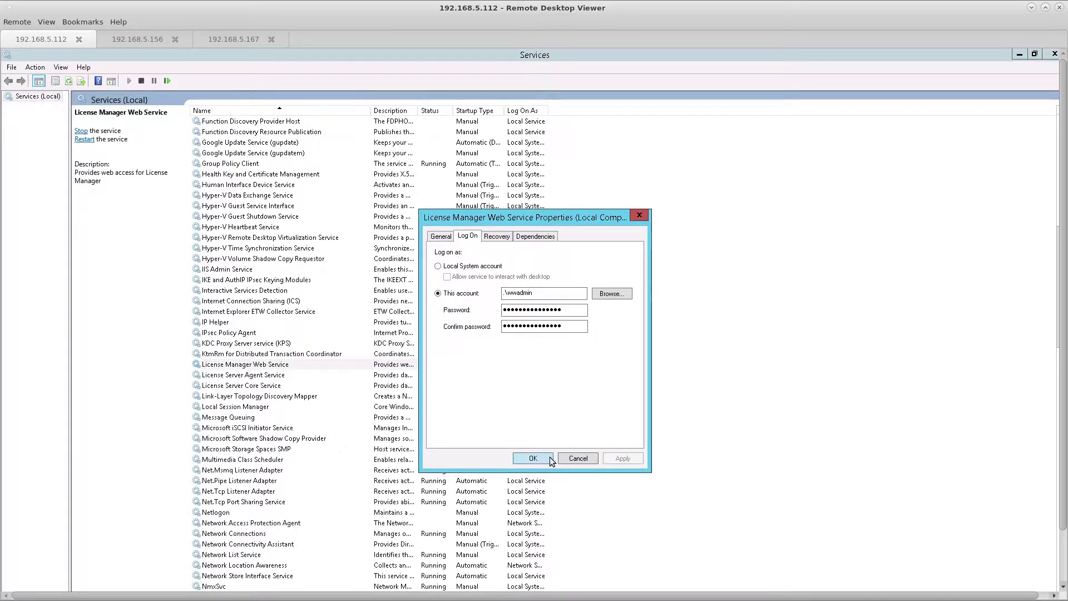
click(532, 458)
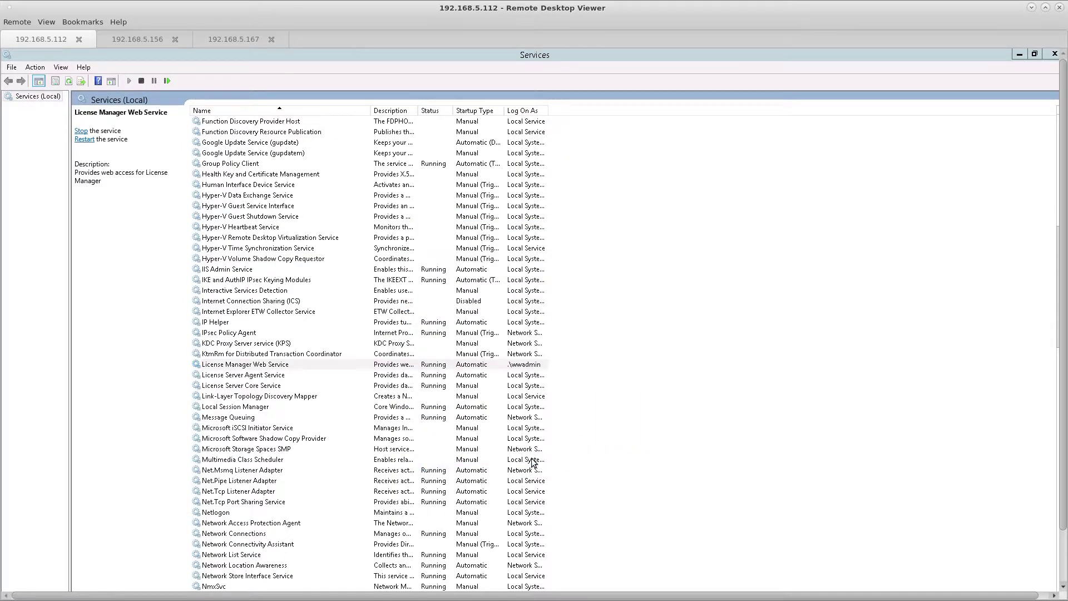
Restart License Manager Web Service, then select License Server Agent Service
right_click(303, 366)
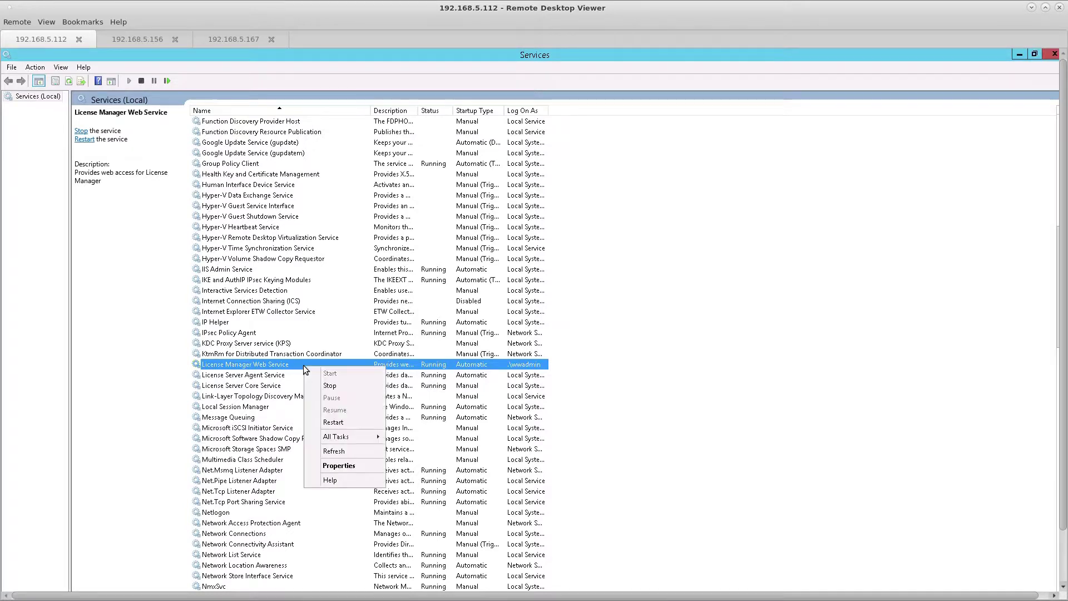
click(346, 422)
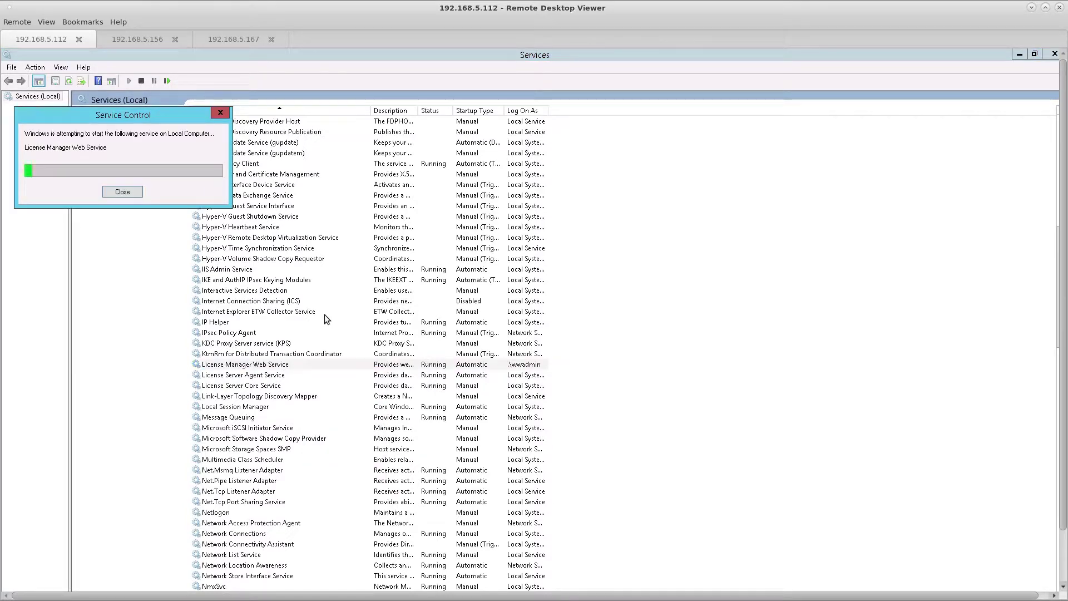
click(285, 376)
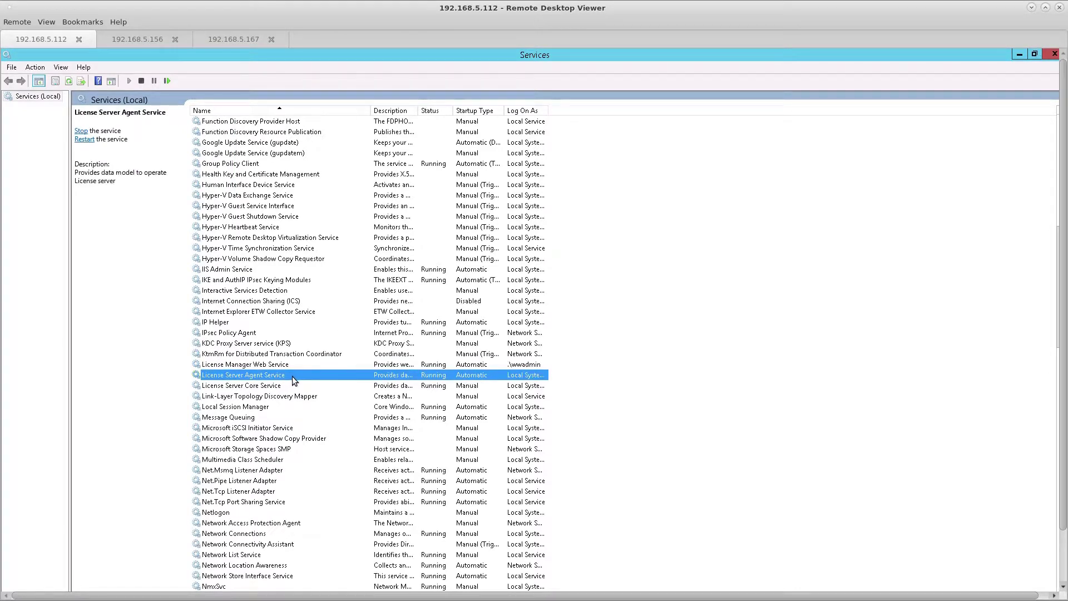
Set License Server Agent Service to log on as the verified account .\wwadmin
double_click(295, 379)
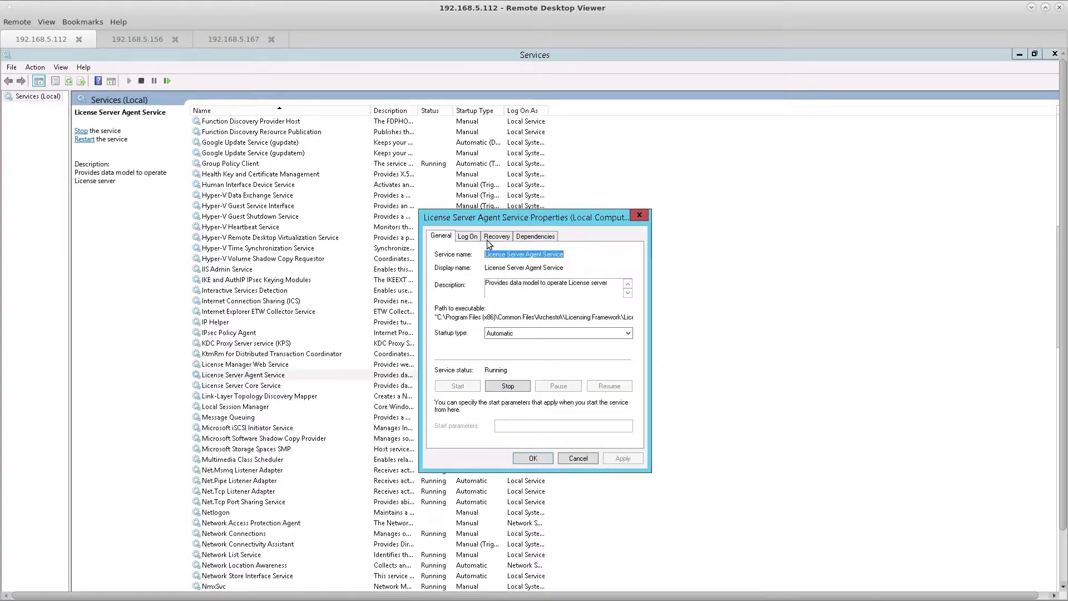
click(468, 236)
click(463, 295)
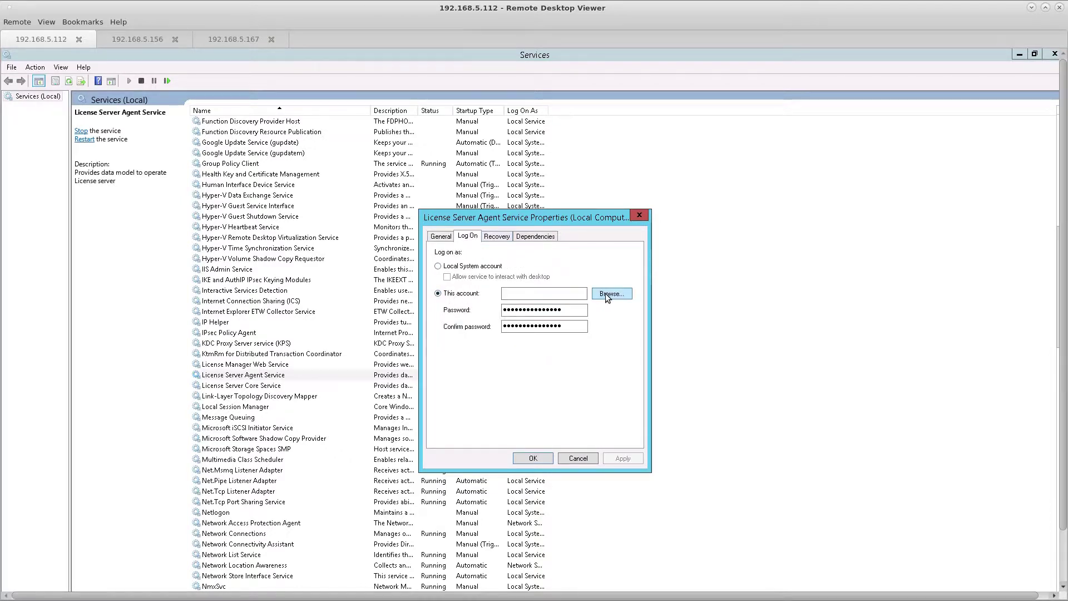
click(605, 293)
text(wwadmin)
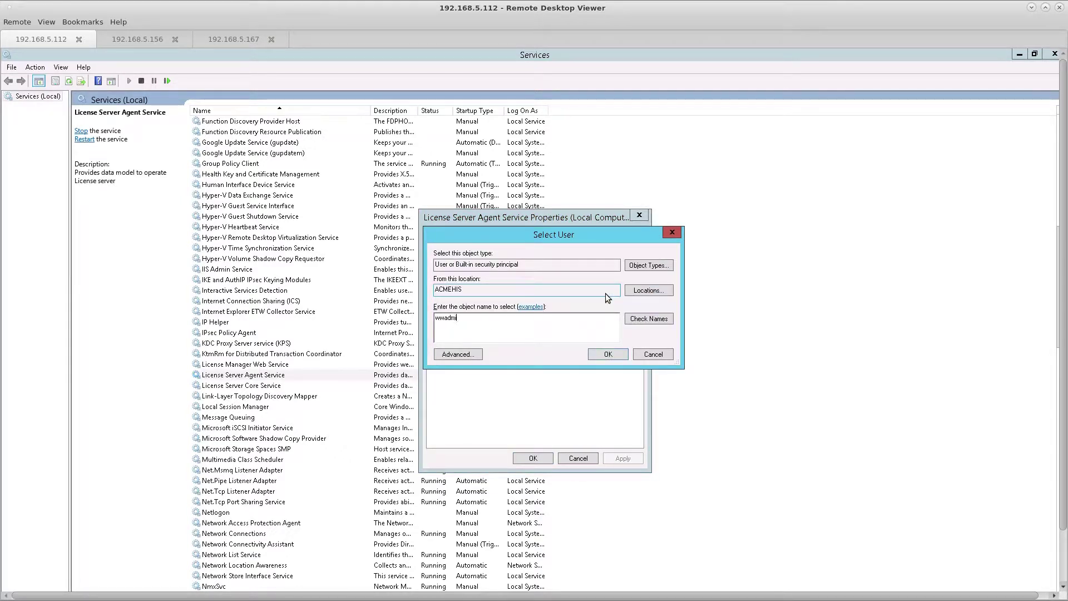
click(646, 320)
click(601, 355)
Re-enter the account password and confirmation, apply, dismiss the restart notice, and close Properties
double_click(565, 311)
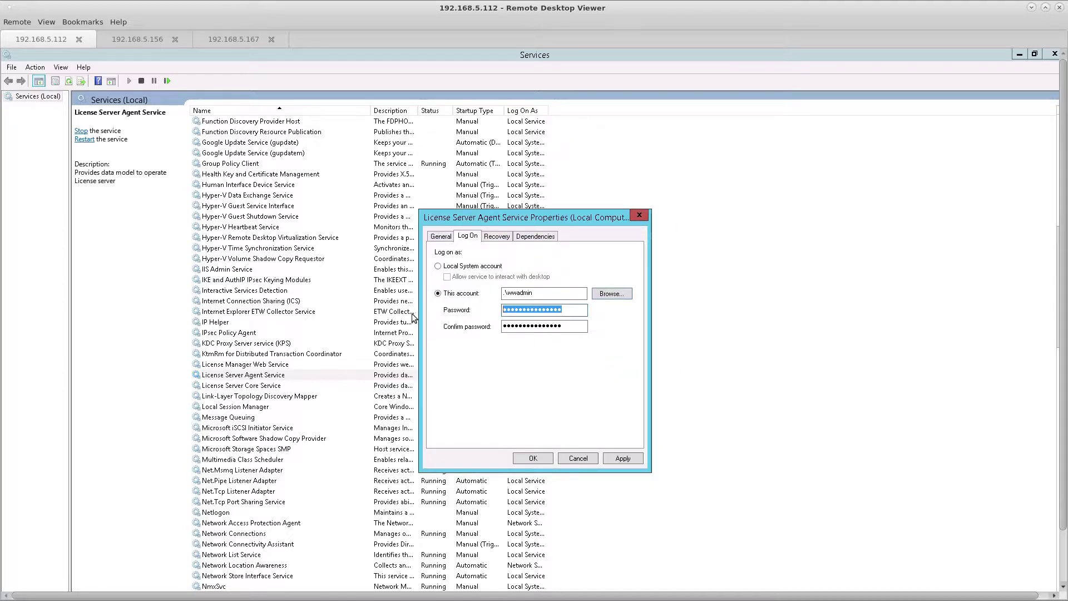
double_click(564, 327)
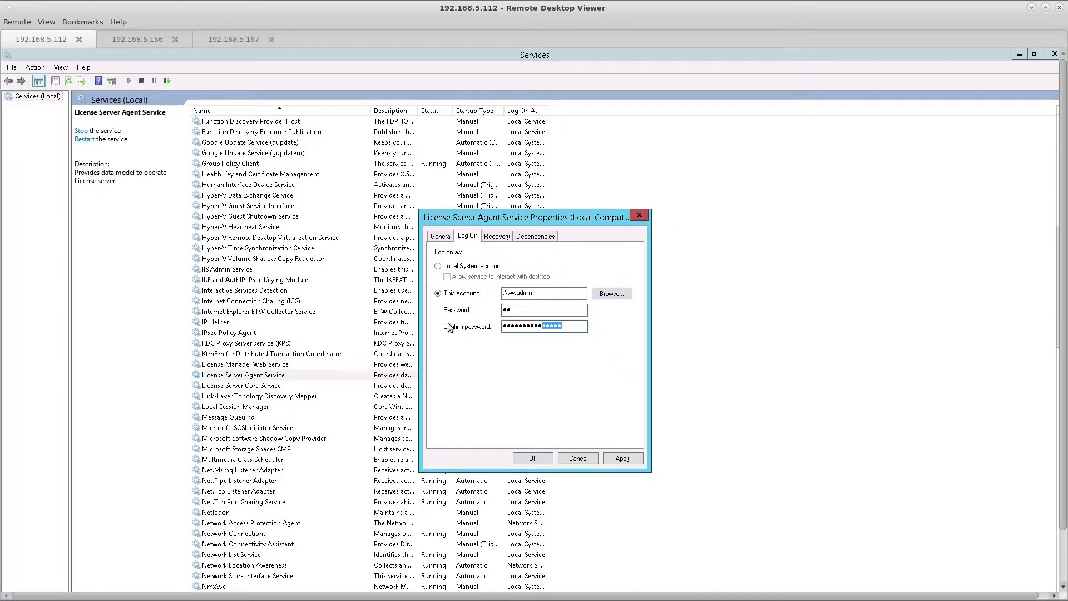
text(a)
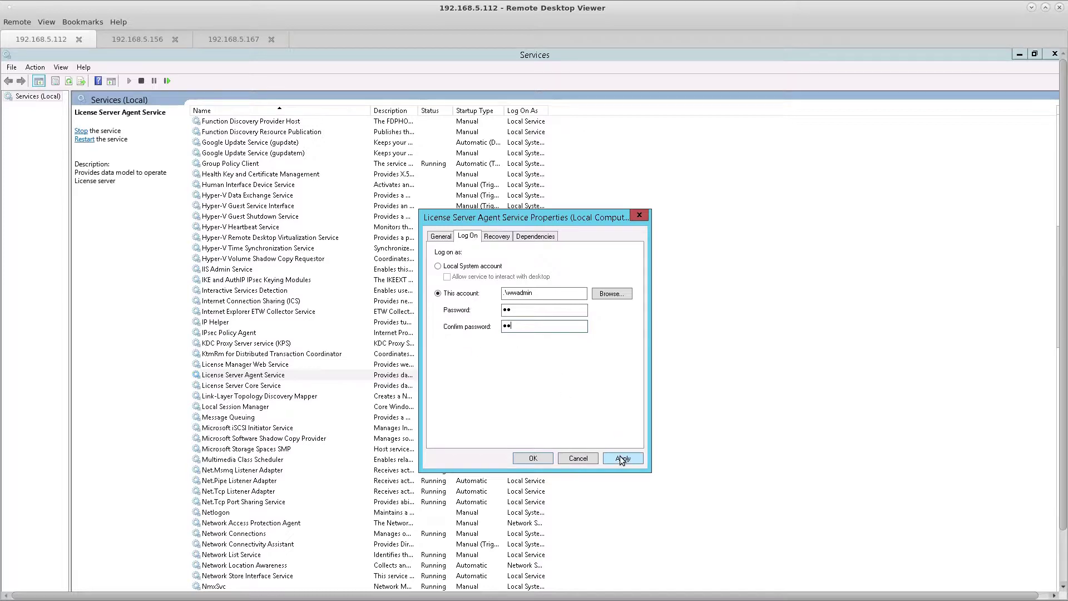
click(622, 458)
key(Return)
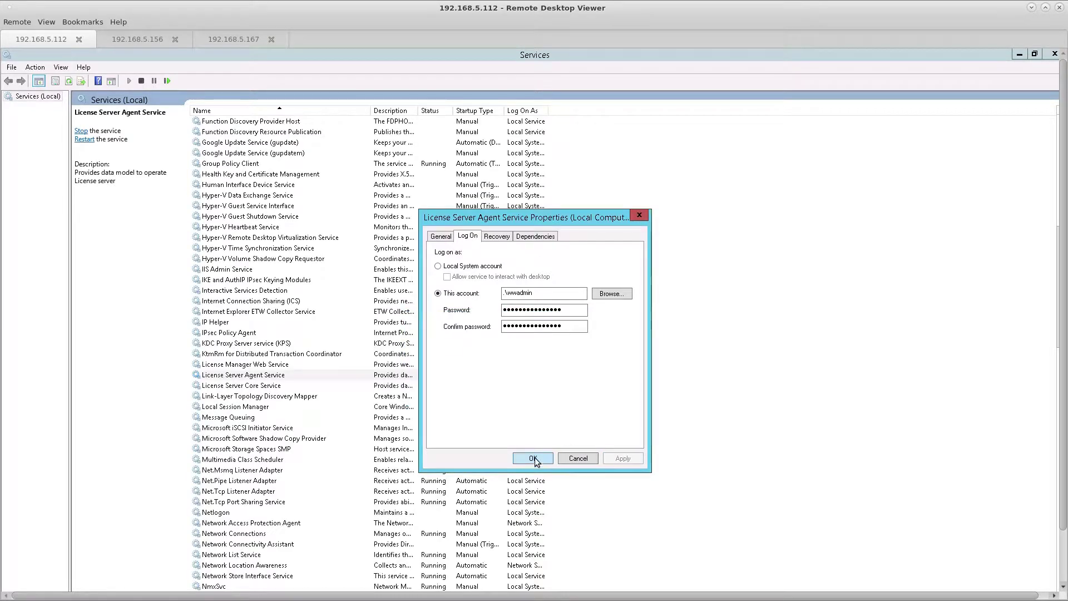
click(533, 457)
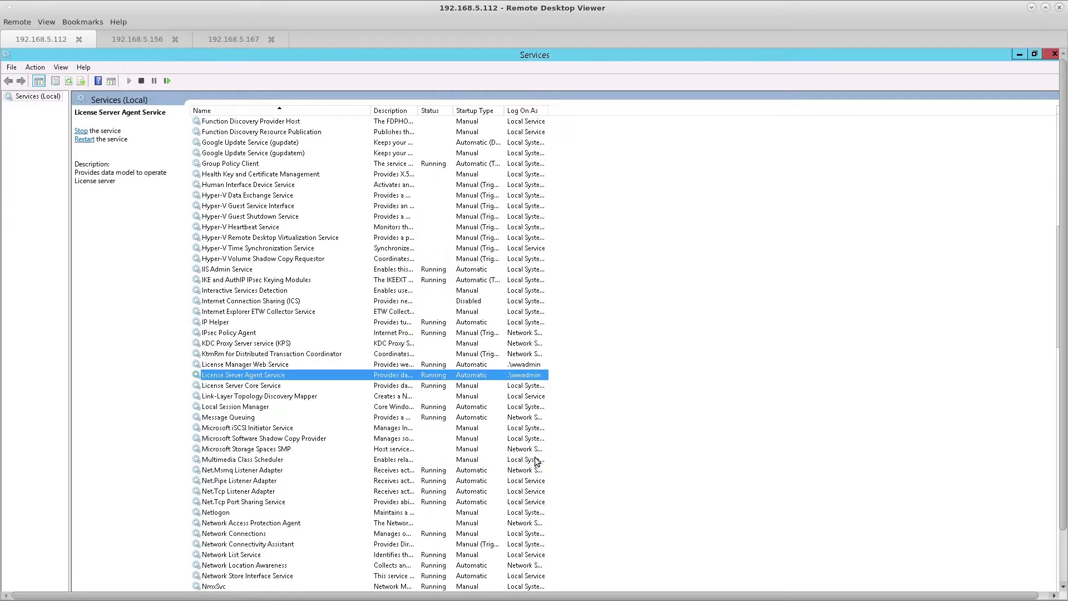
Restart License Server Agent Service from its right-click menu
right_click(292, 375)
click(328, 432)
Close the Services window on the .112 machine
click(1054, 53)
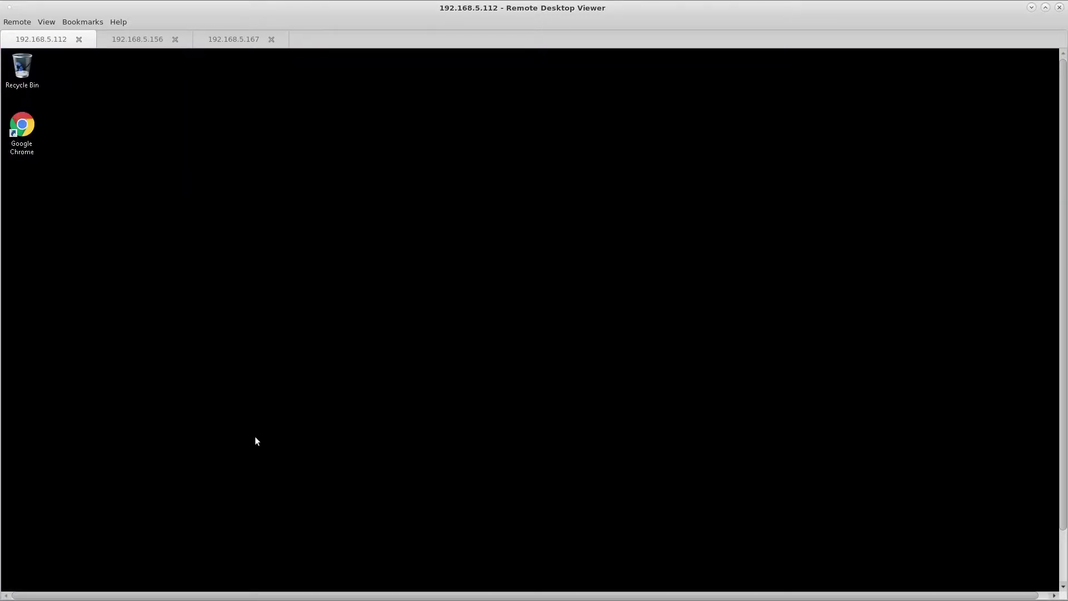
scroll(1063, 489, down, 1)
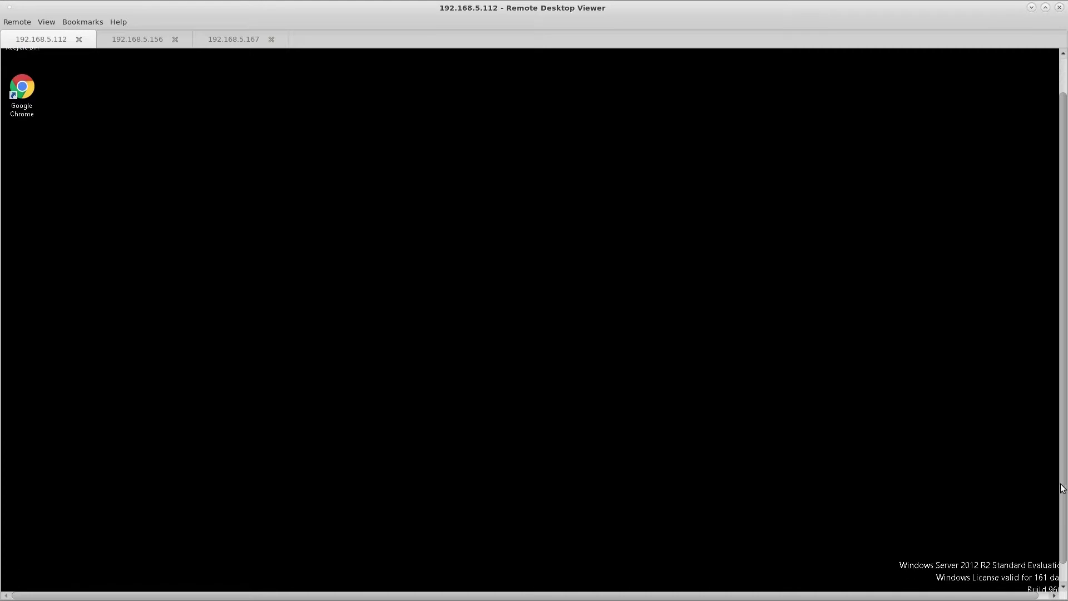
scroll(1063, 488, down, 1)
Launch Schneider Electric License Manager from All Programs > Schneider Electric
click(11, 584)
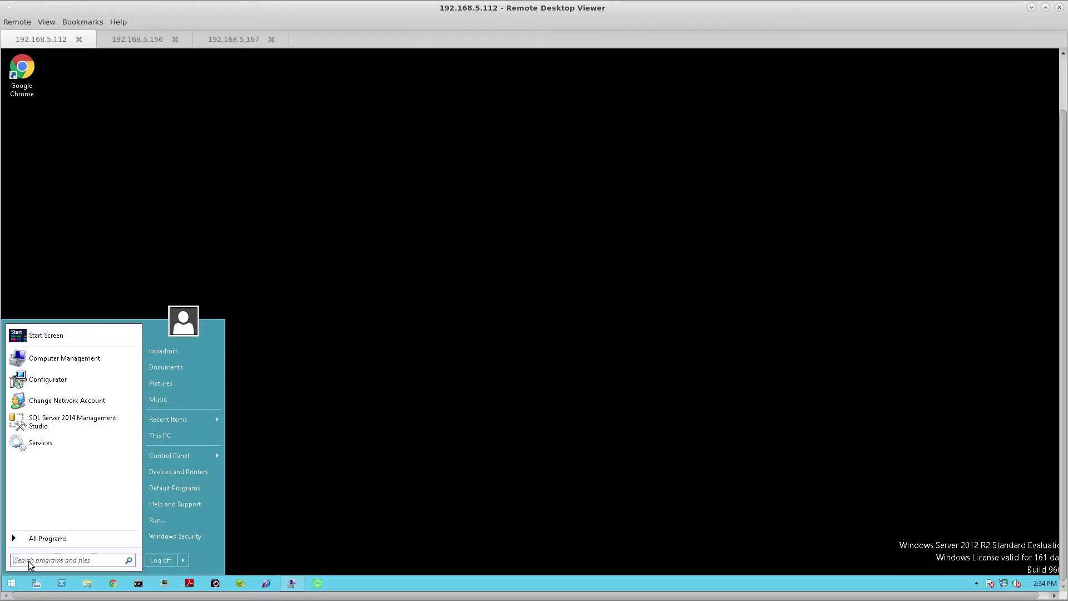
click(37, 539)
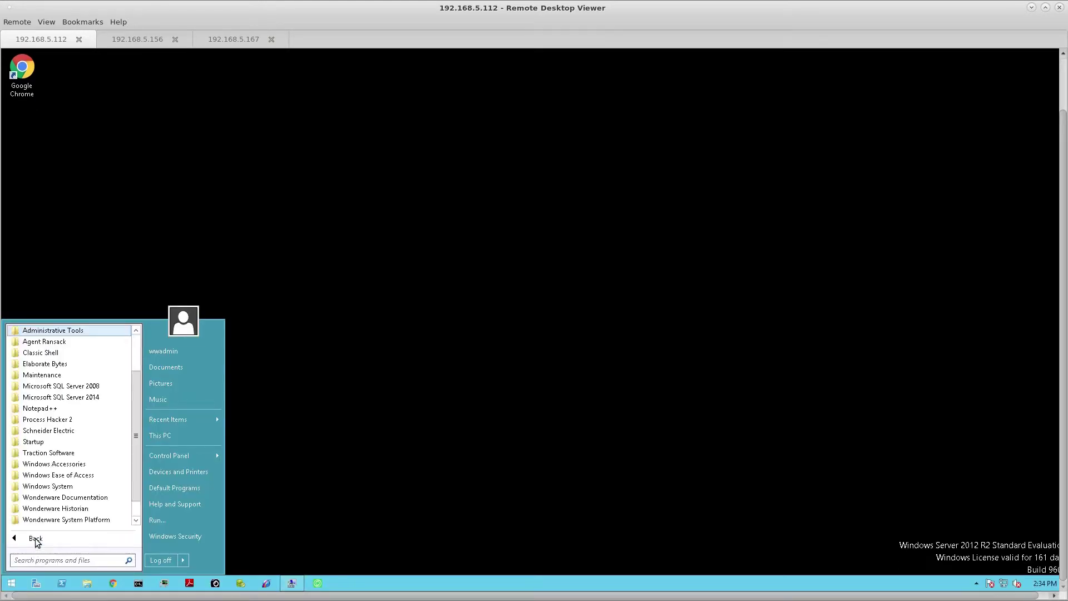
scroll(134, 466, up, 1)
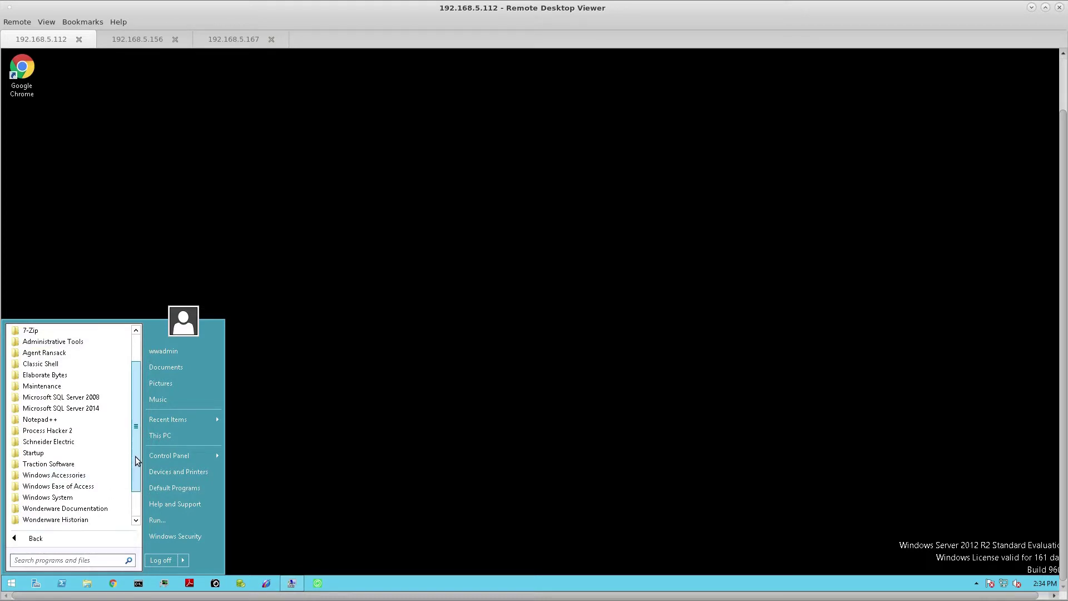
click(49, 443)
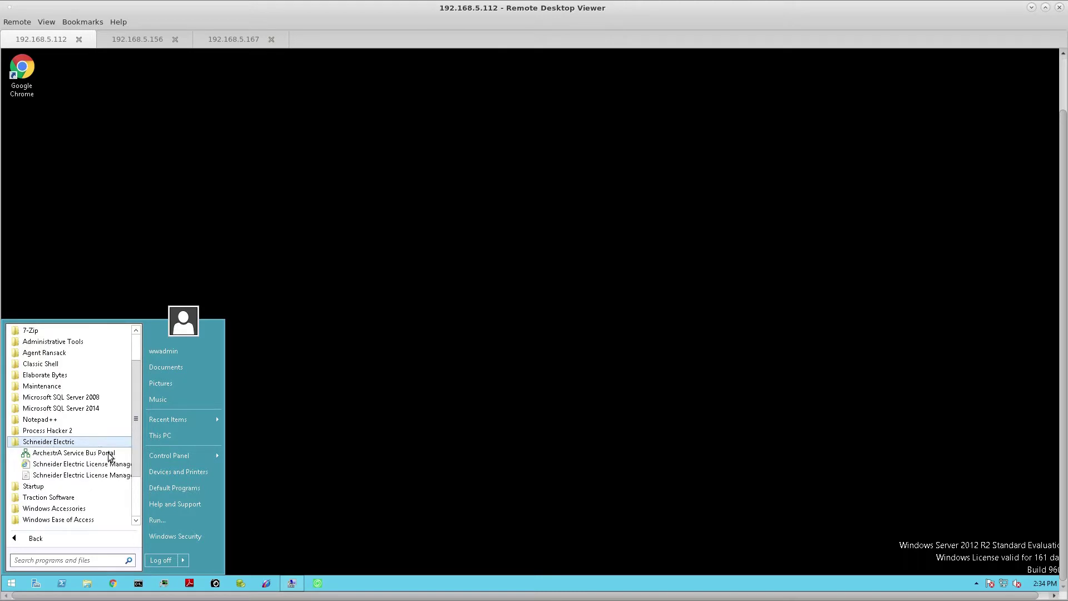
click(54, 465)
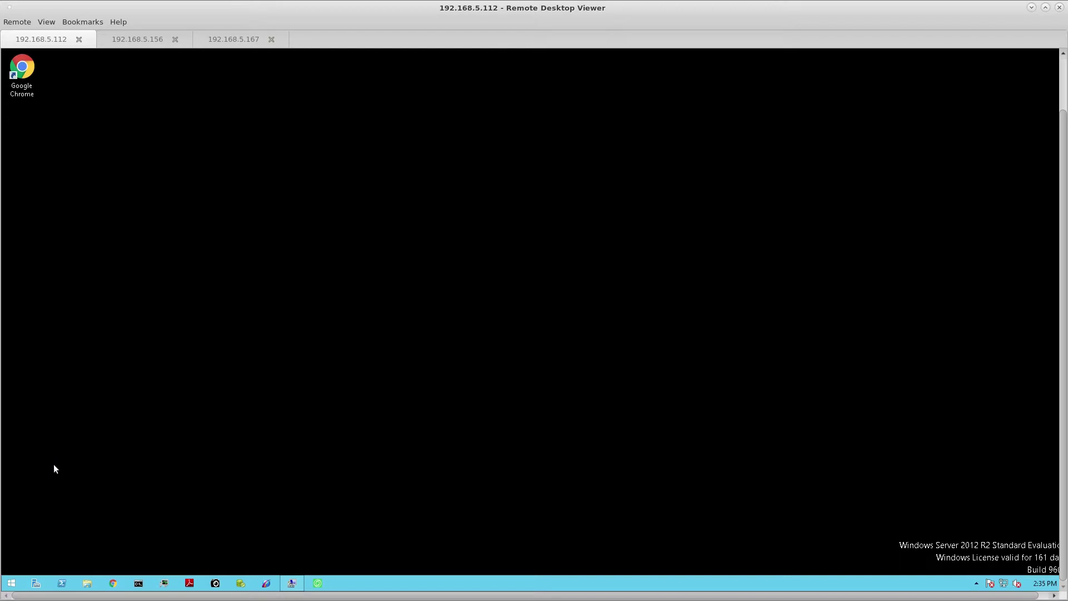
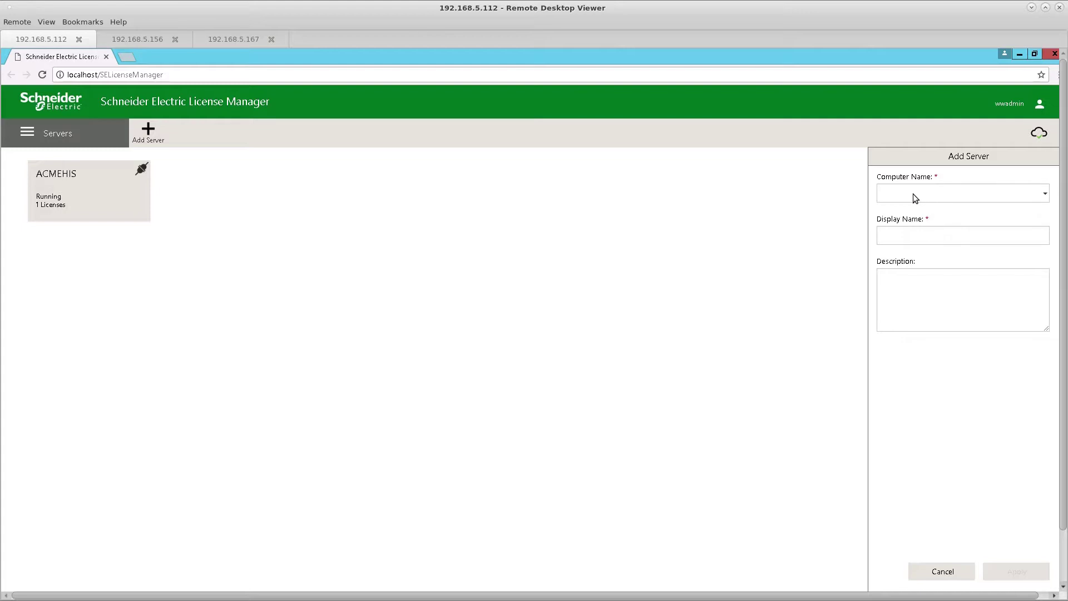
Add license server computer ACMEGR with display name ACMEGR and apply it
click(912, 199)
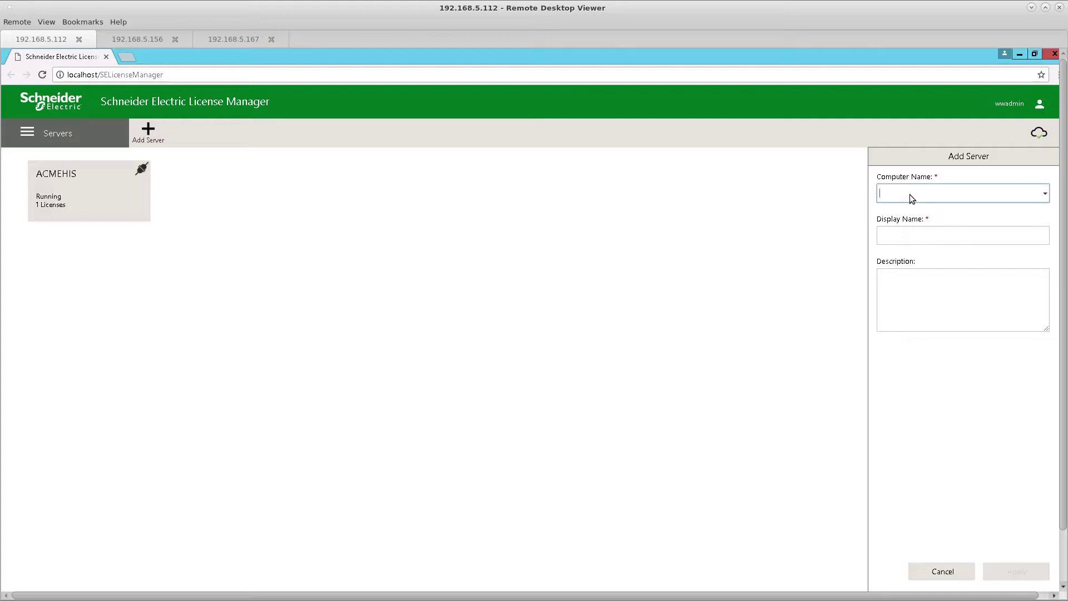
text(A)
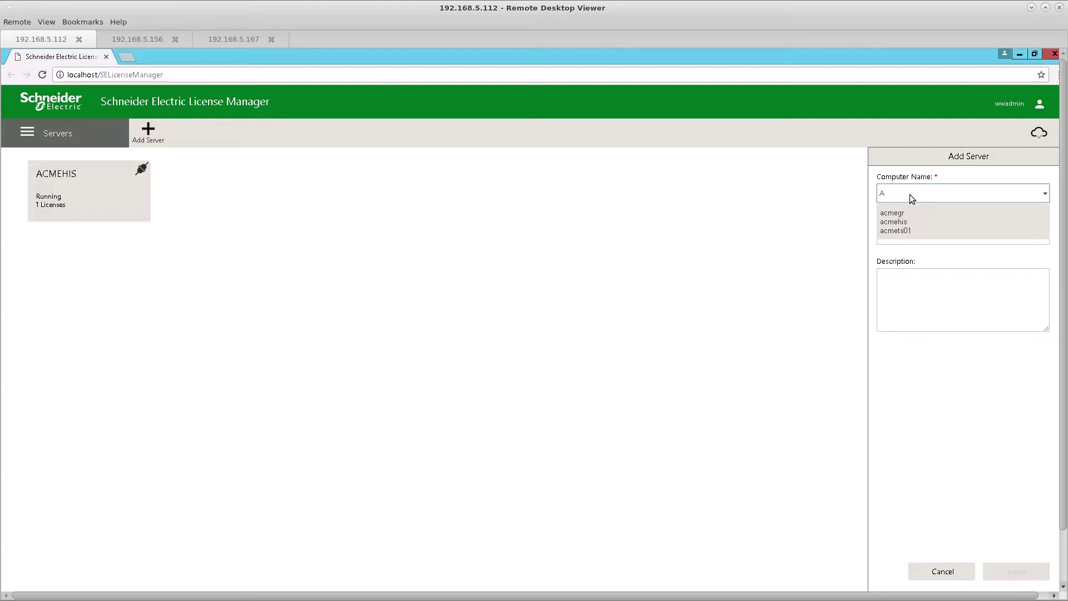
text(C)
key(BackSpace)
text(CMEGR)
click(784, 217)
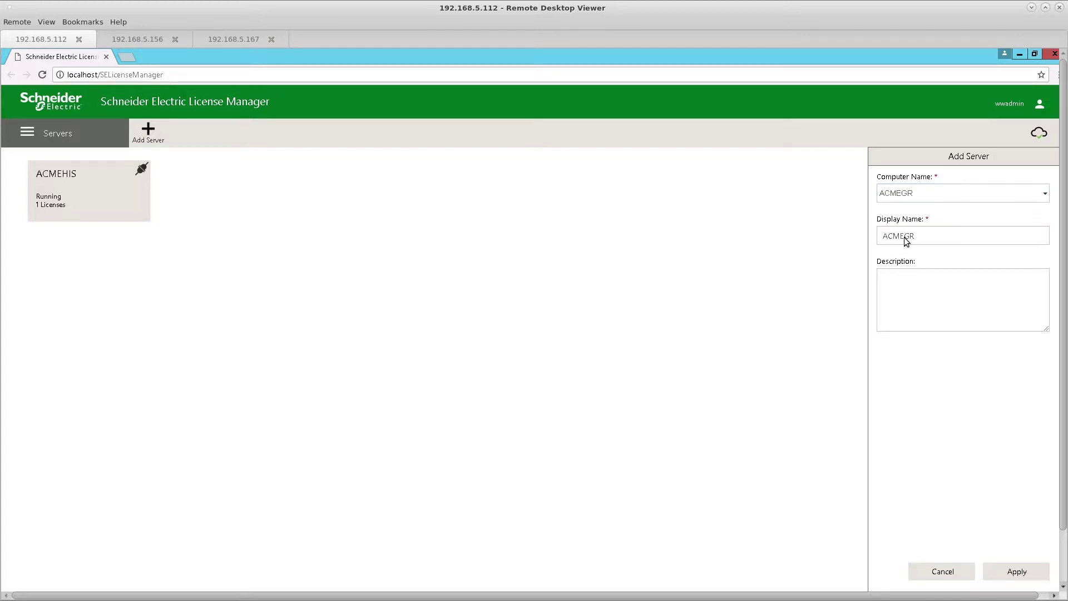
click(1016, 574)
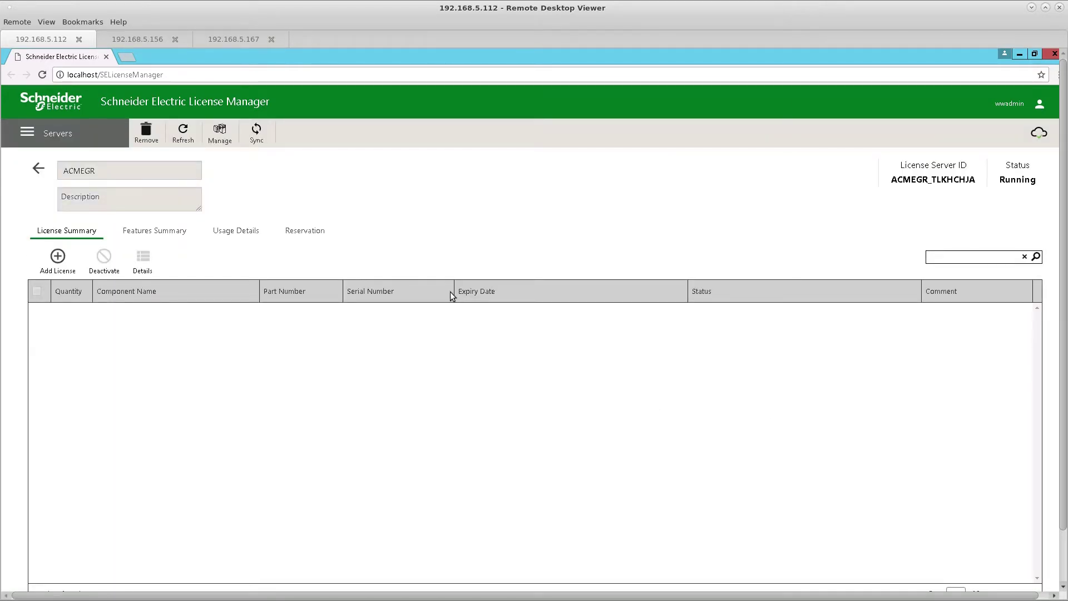
click(37, 170)
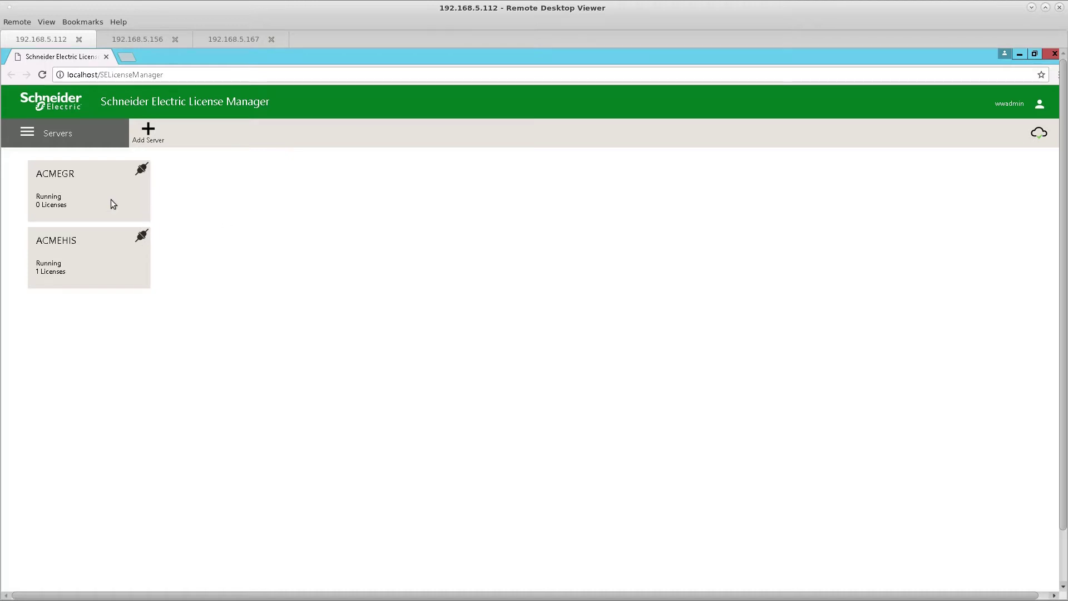
Check ACMEGR's details, then open the ACMEHIS server's Manage settings
click(74, 182)
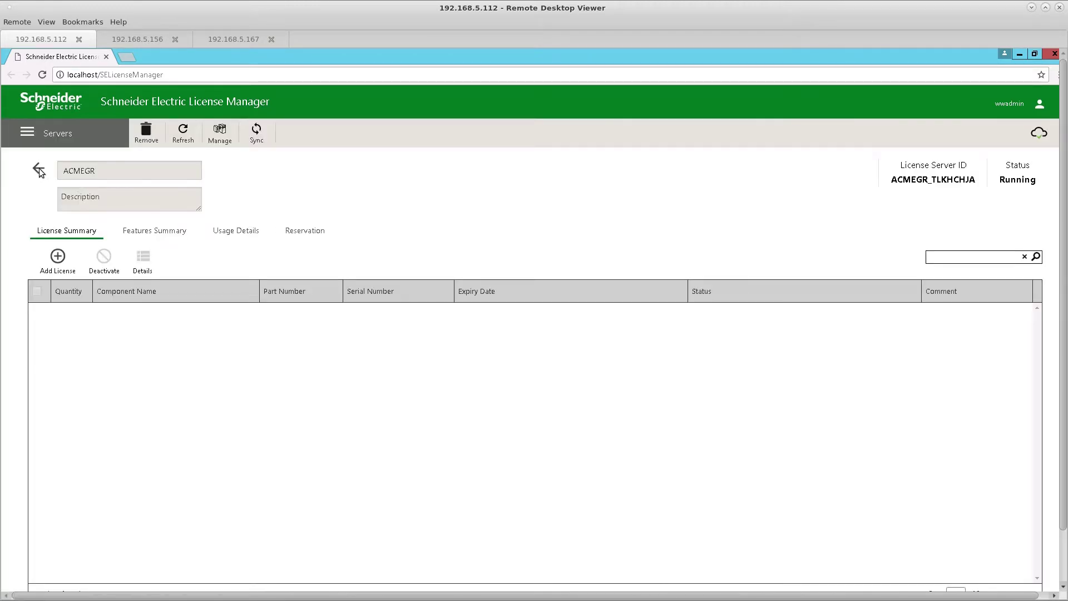
click(37, 169)
click(88, 251)
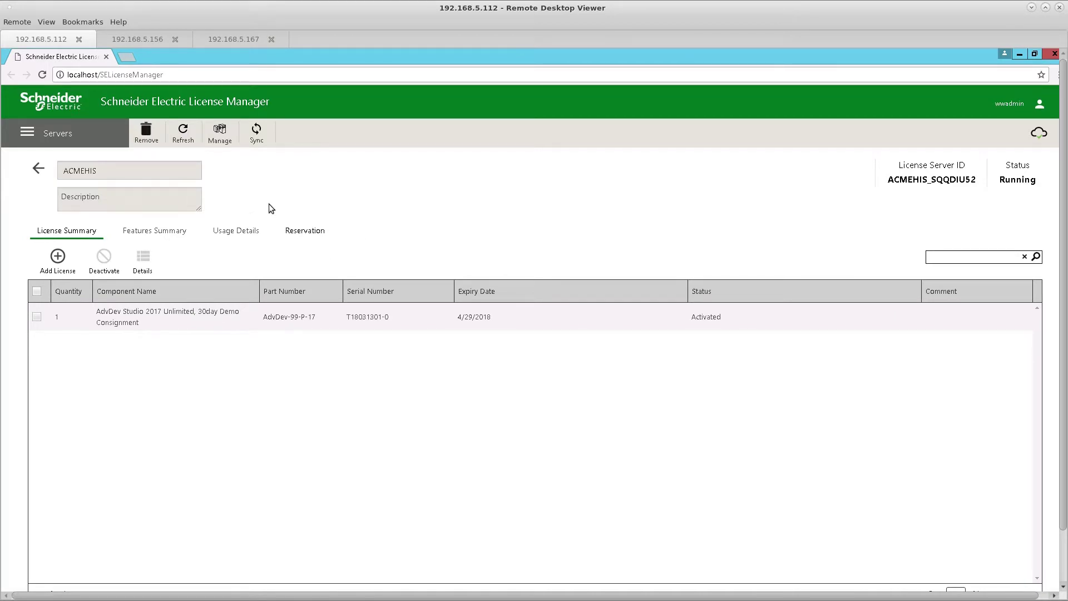
click(220, 134)
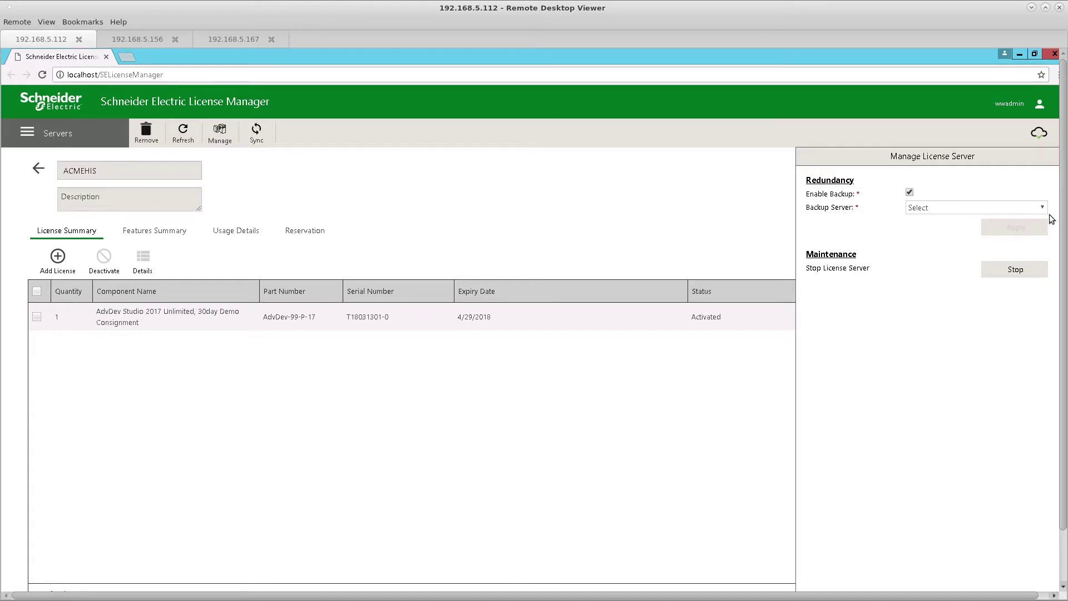
Choose ACMEGR as the Backup Server for ACMEHIS and apply the pairing
click(1040, 211)
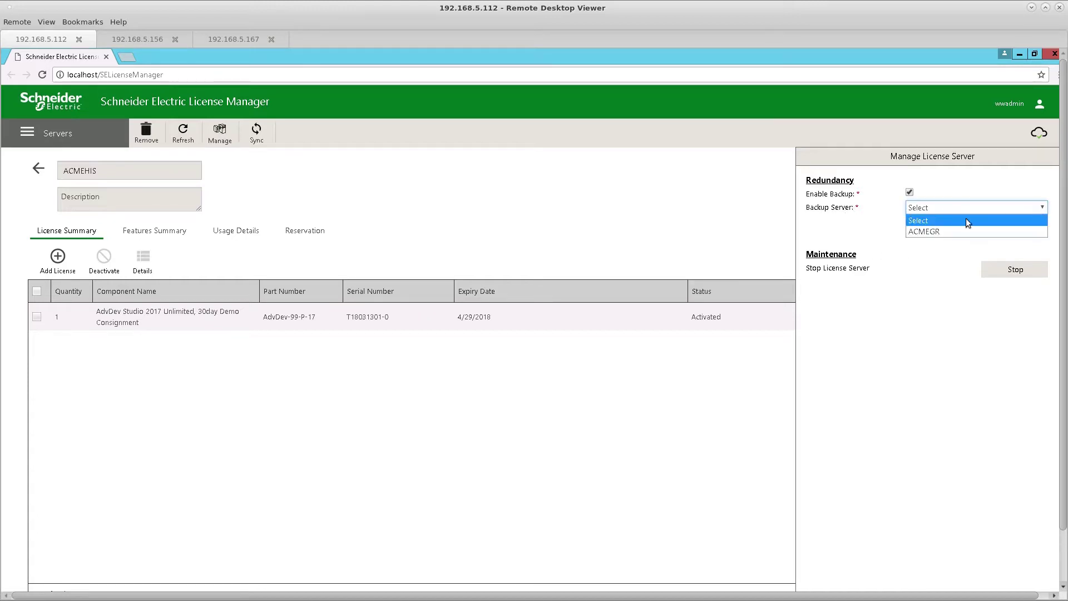
click(931, 232)
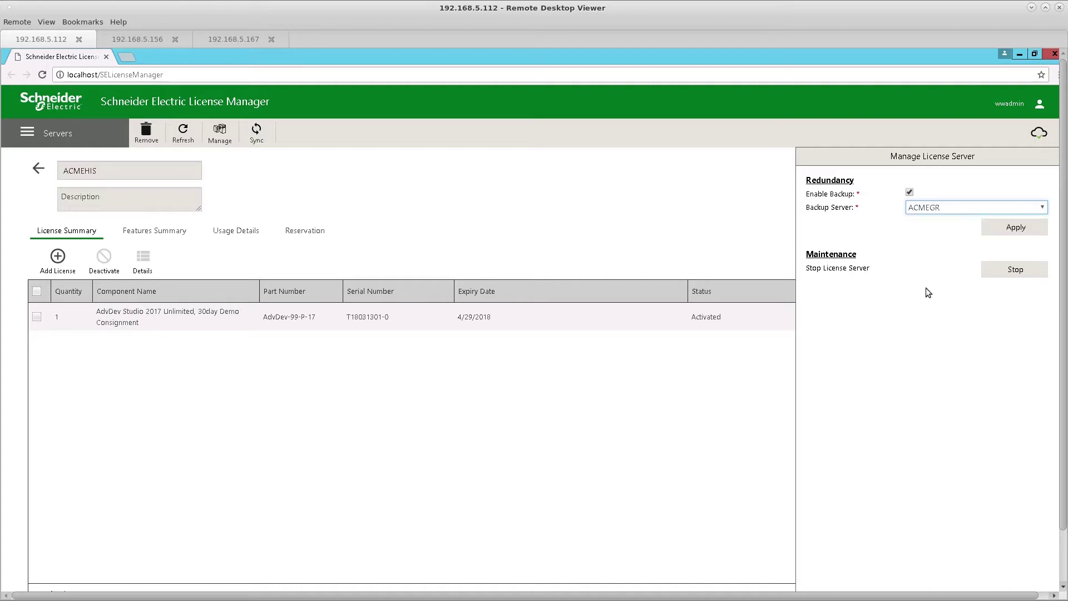
click(1015, 227)
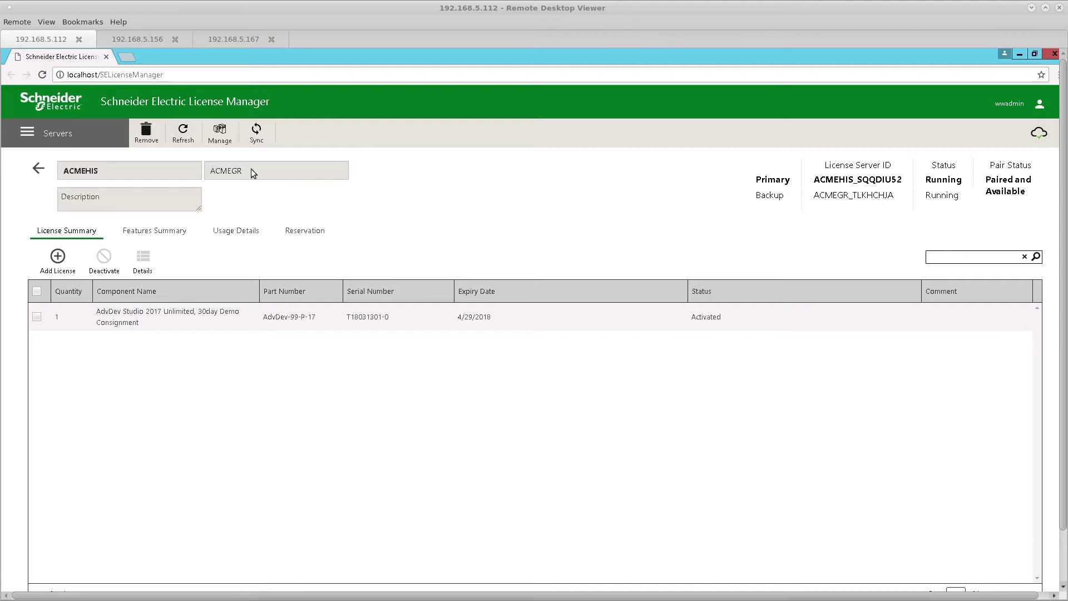
click(236, 38)
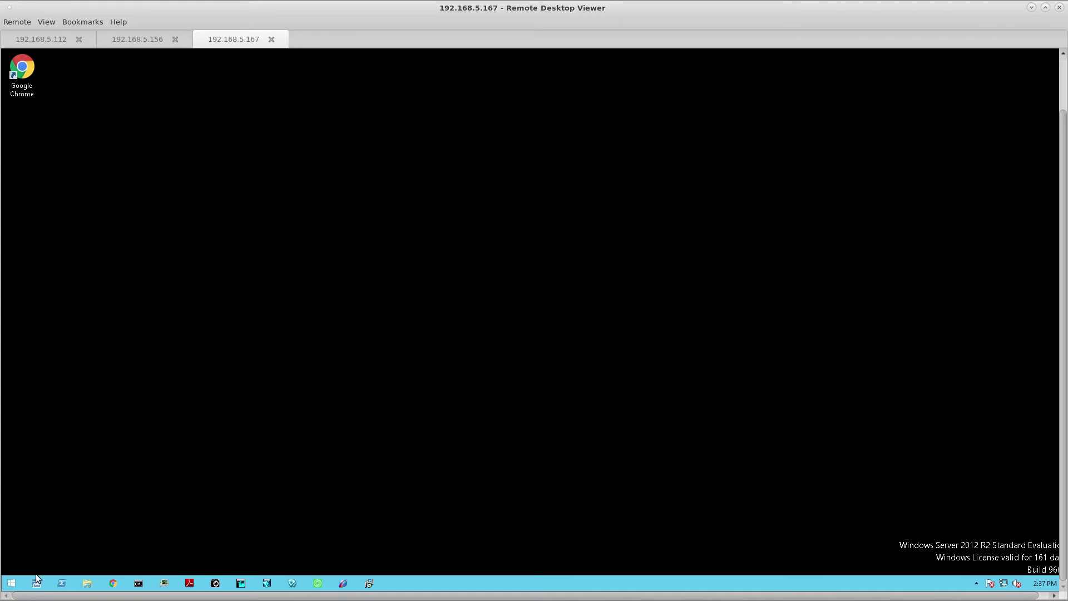
On 192.168.5.167, launch Configurator from All Programs > Wonderware Utilities > Common
click(11, 585)
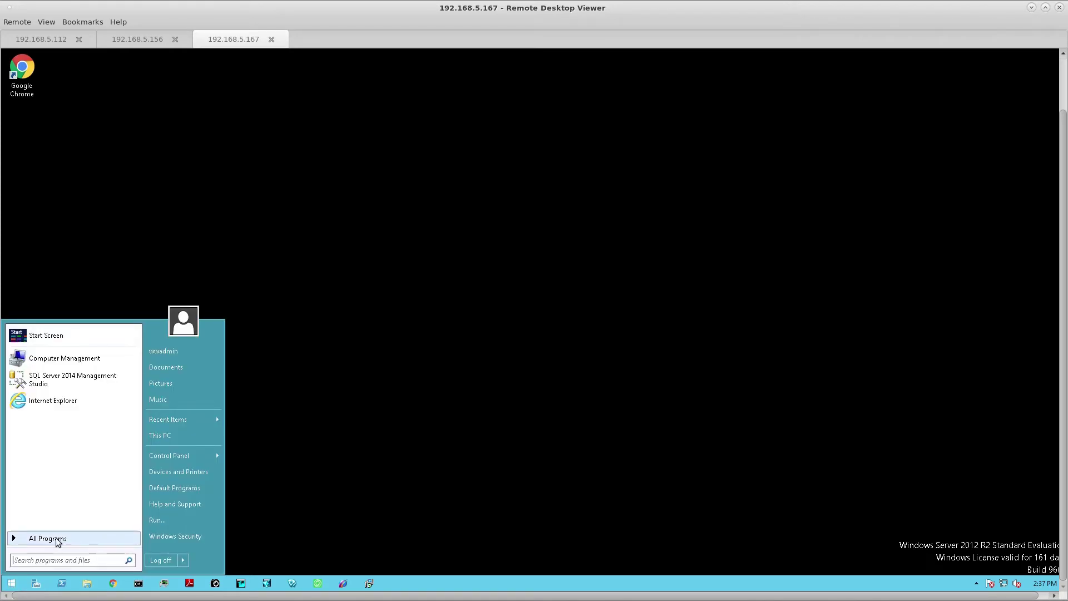
click(54, 539)
click(55, 509)
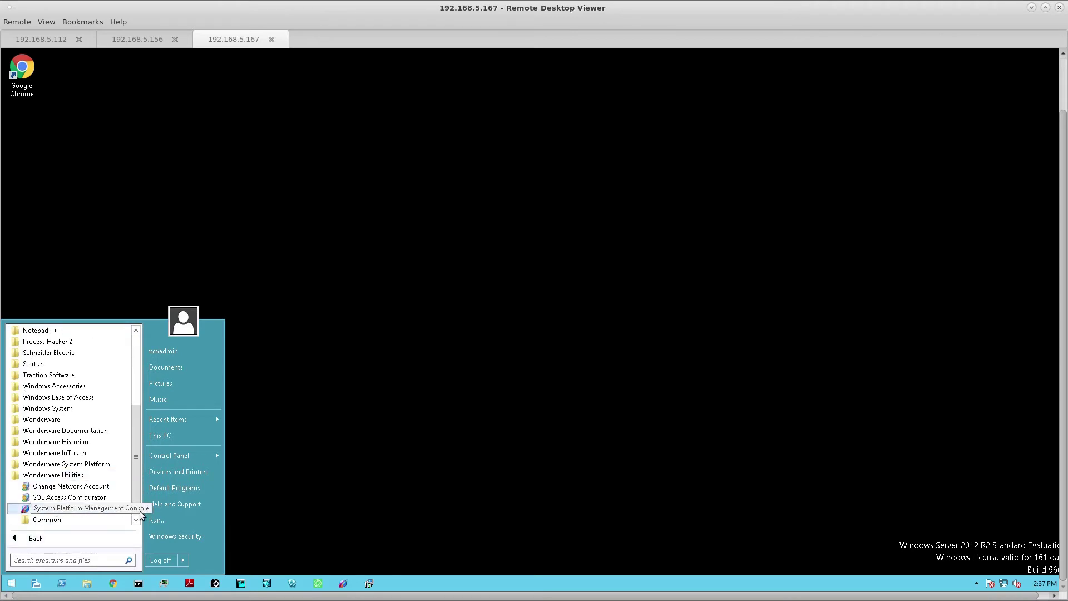
click(46, 520)
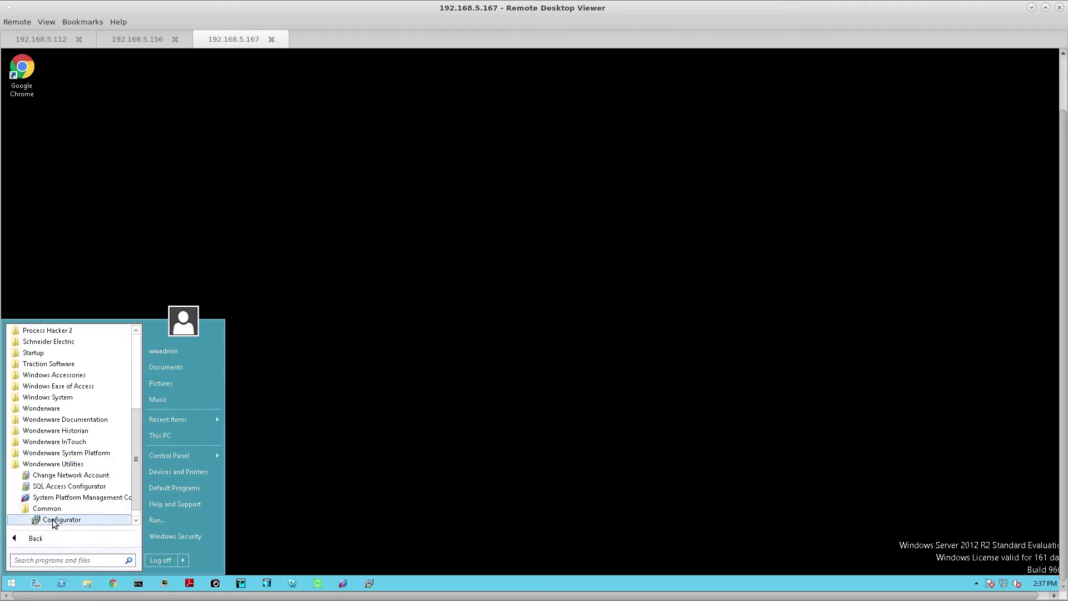
click(56, 520)
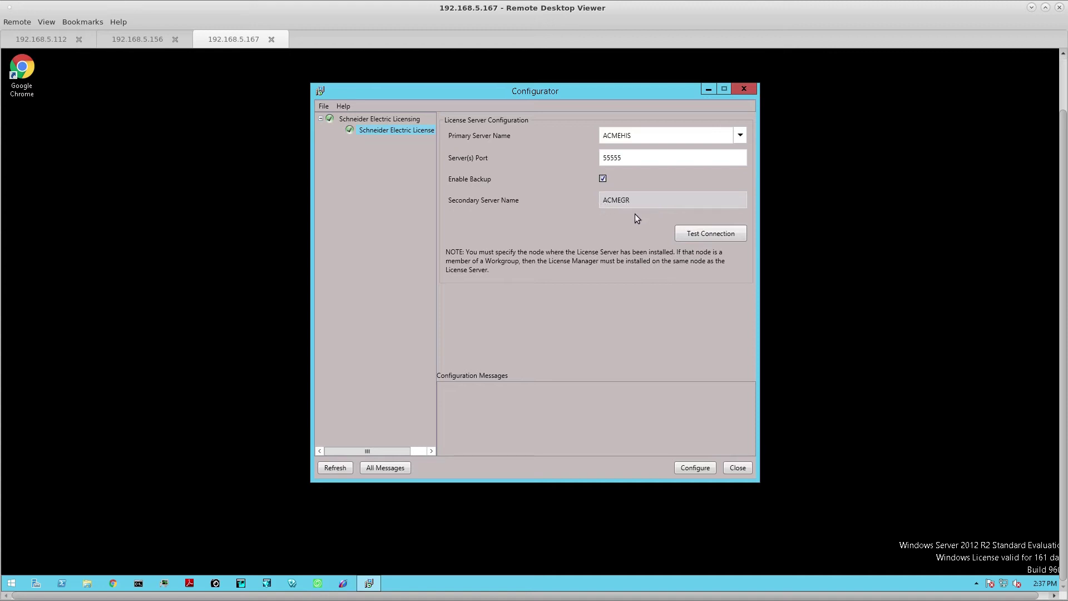
Test the connection to ACMEHIS and ACMEGR, save the configuration, and close Configurator
click(715, 233)
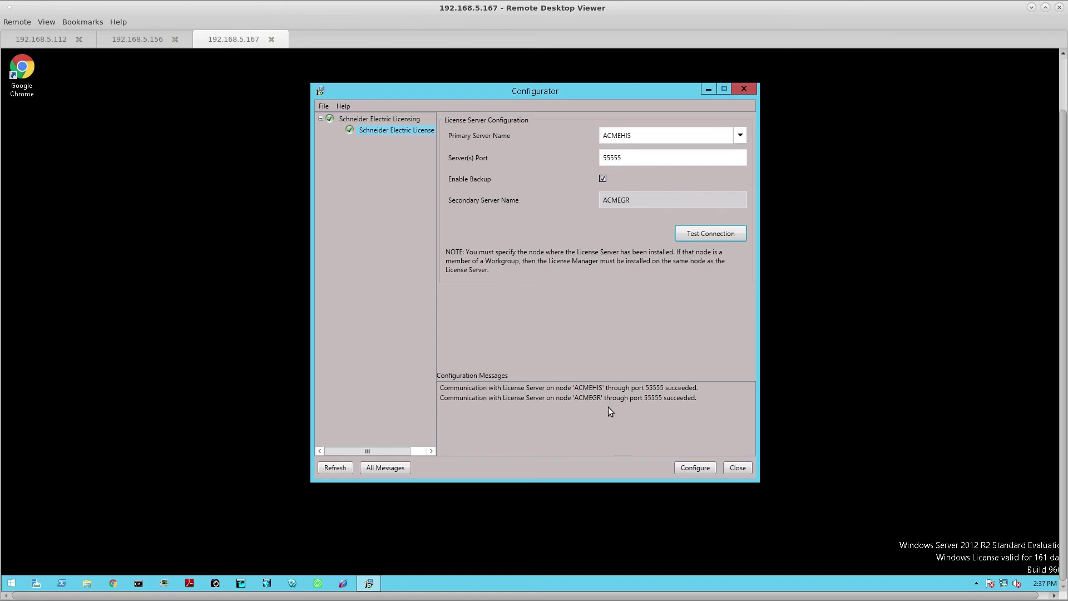
click(694, 469)
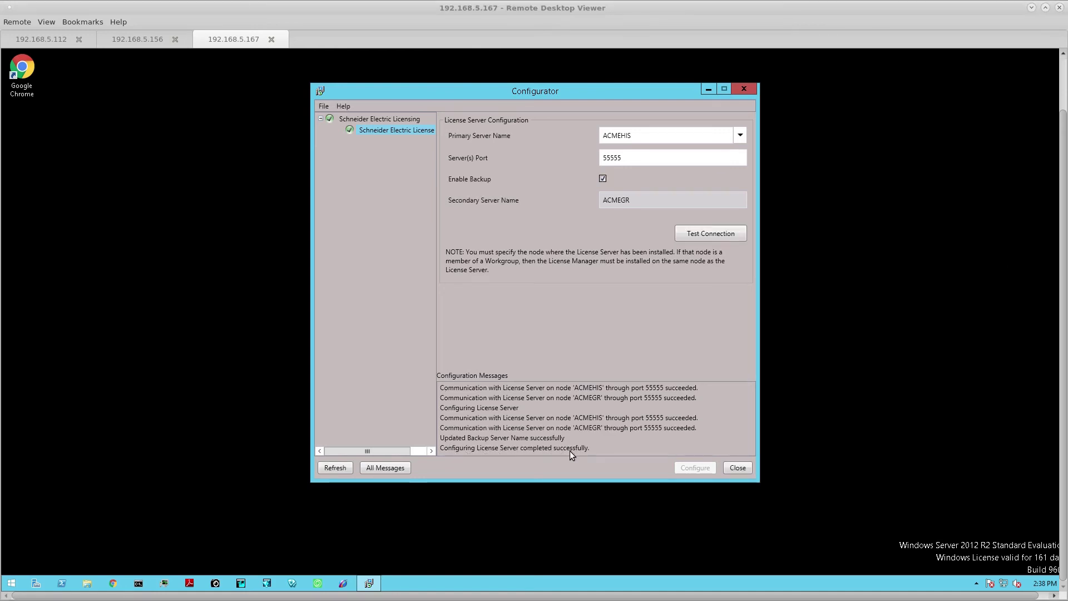
click(742, 468)
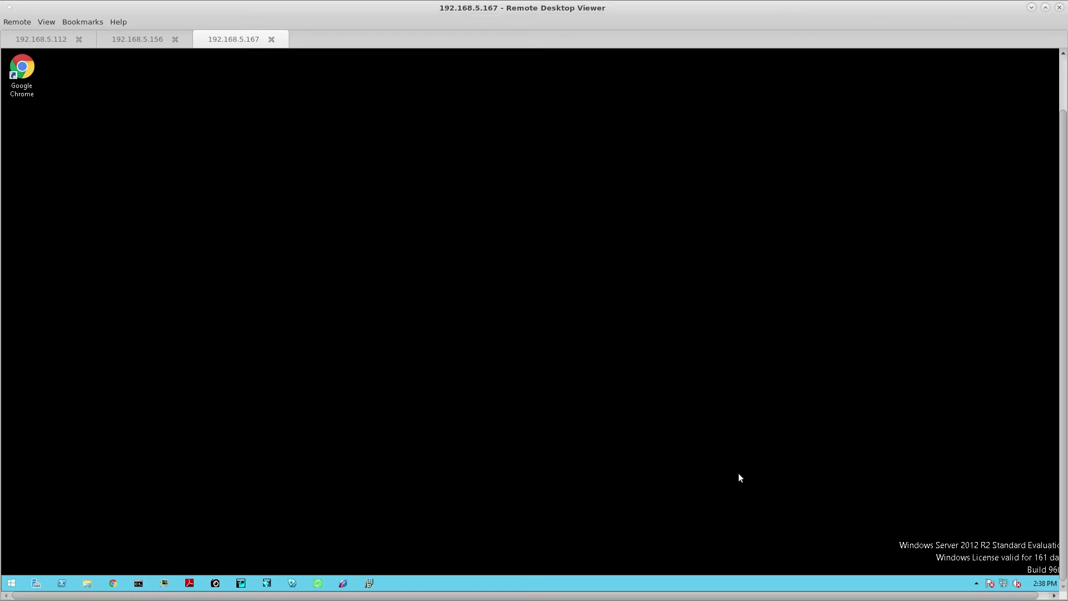